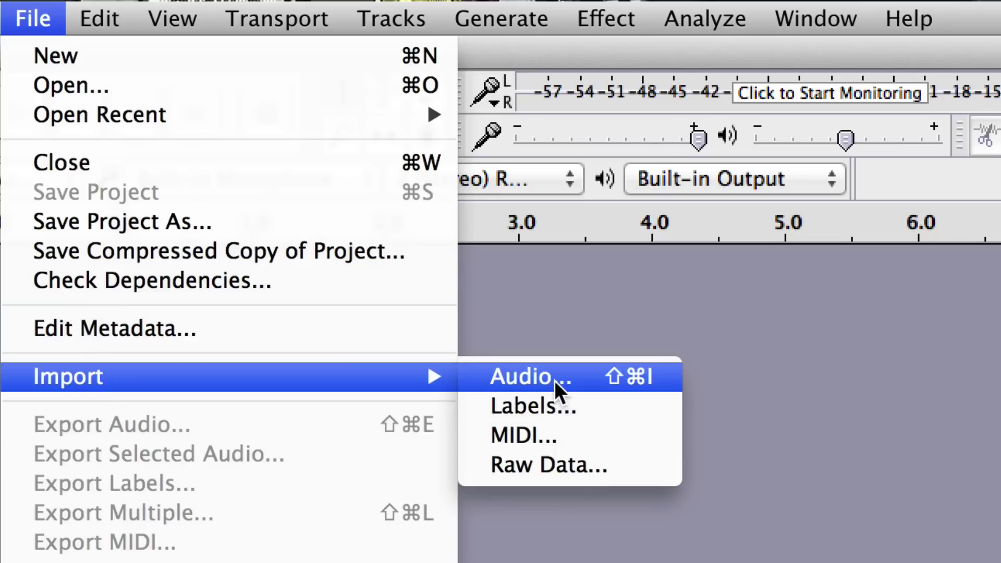
Start importing audio and choose Truncate- Pressurize.stem.mp4 in the file chooser
{"action": "left_click", "coordinate": [555, 380]}
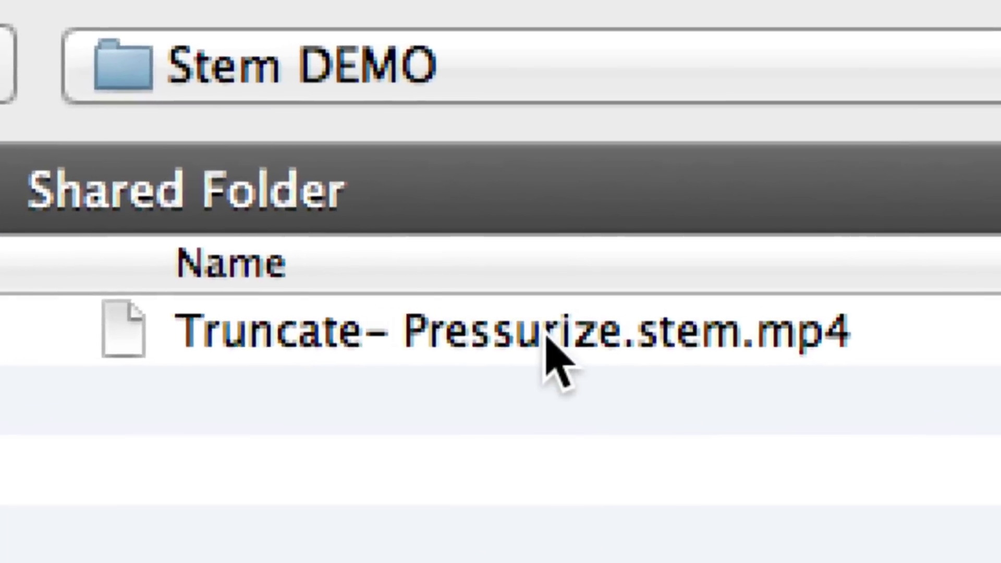
{"action": "left_click", "coordinate": [834, 360]}
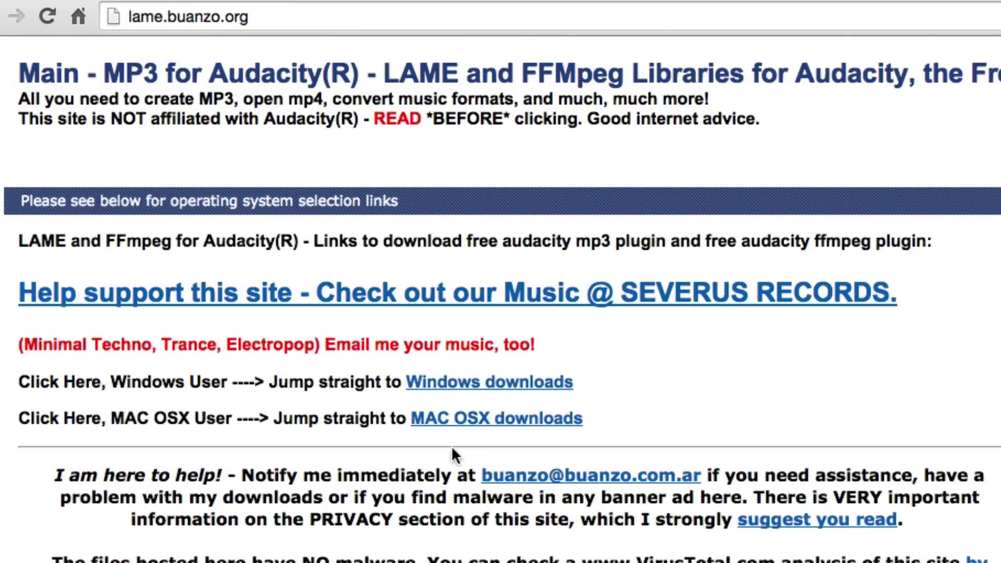
Jump to the 'MAC OSX downloads' section on lame.buanzo.org
{"action": "left_click", "coordinate": [457, 425]}
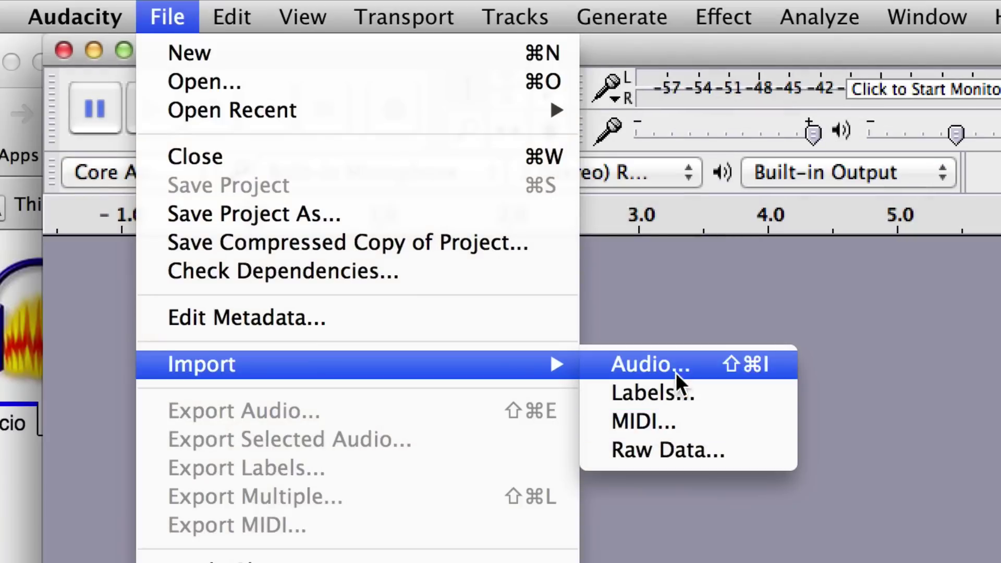
Open Truncate- Pressurize.stem.mp4 through File > Import > Audio… to bring up its stream list
{"action": "left_click", "coordinate": [677, 382]}
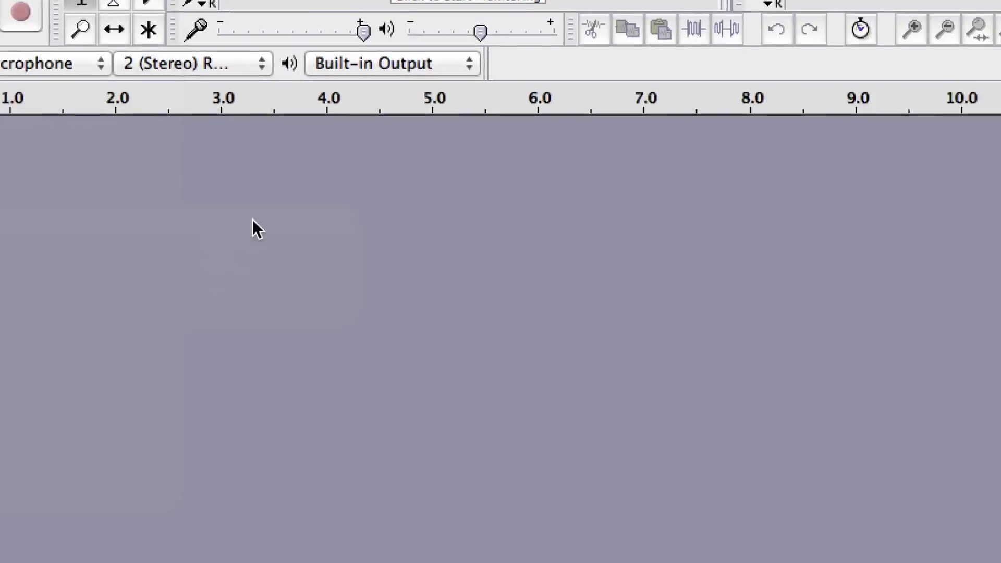
{"action": "left_click", "coordinate": [412, 163]}
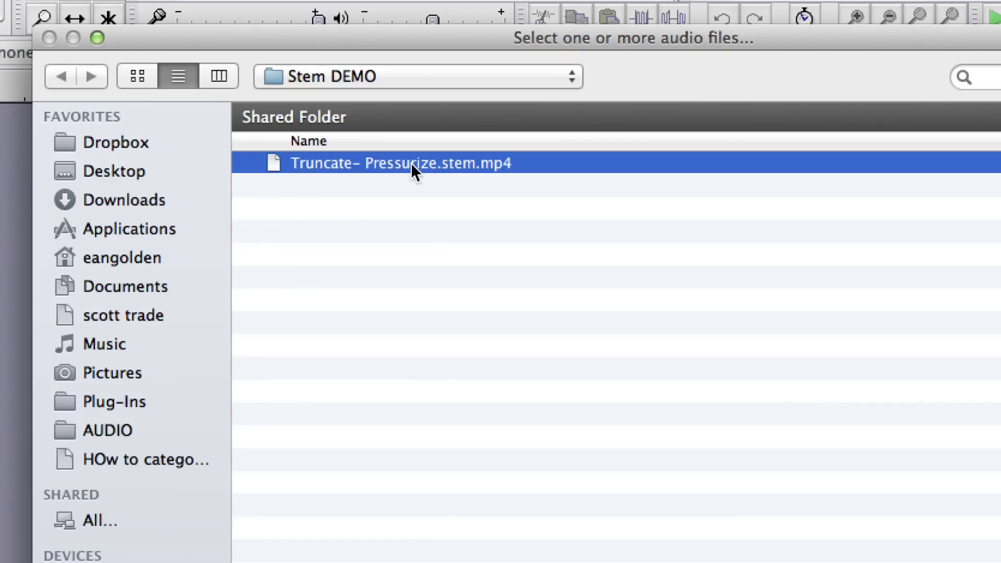
{"action": "double_click", "coordinate": [411, 162]}
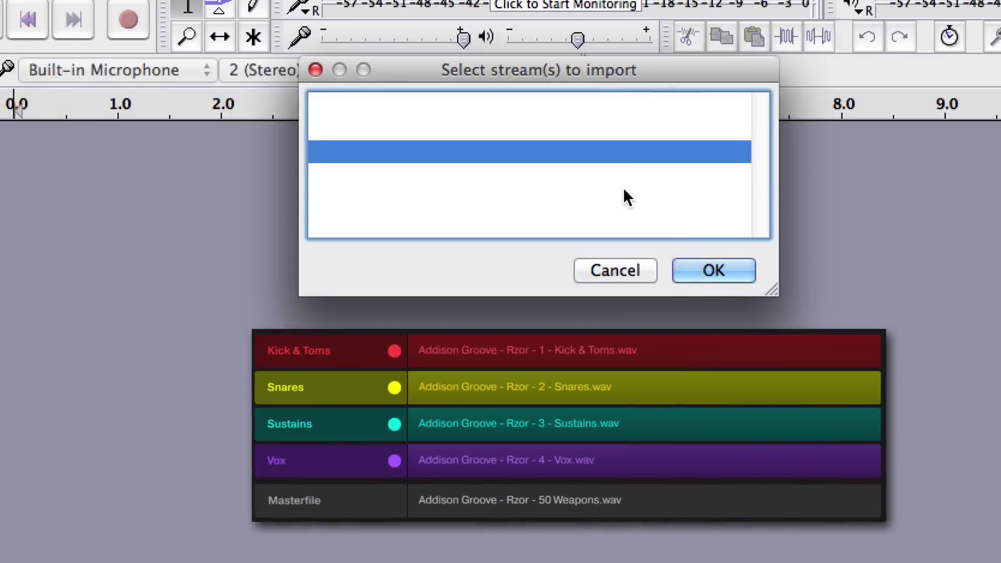
Shift-select all five streams in 'Select stream(s) to import' and import them
{"action": "left_click", "coordinate": [624, 191]}
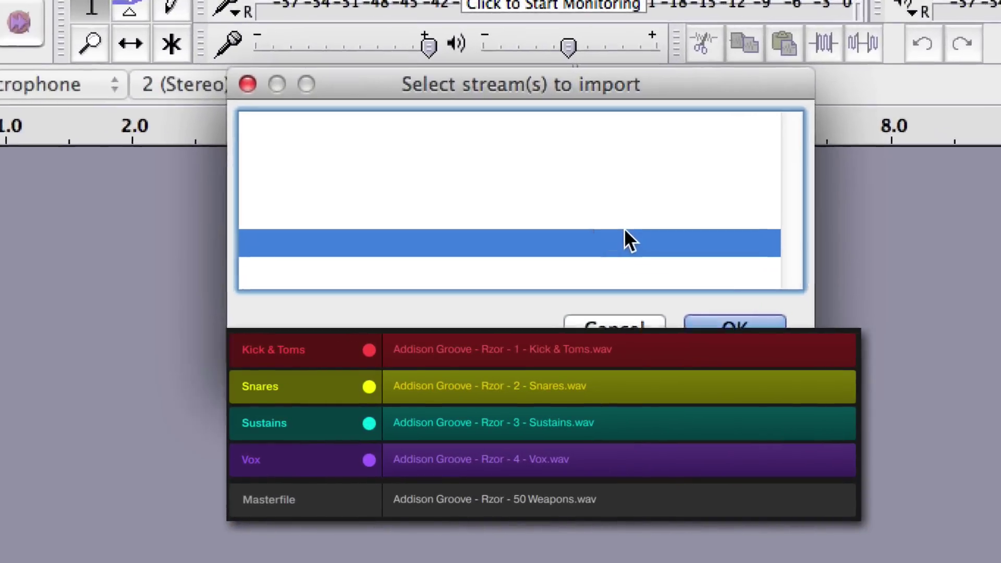
{"action": "left_click", "coordinate": [624, 229], "text": "shift"}
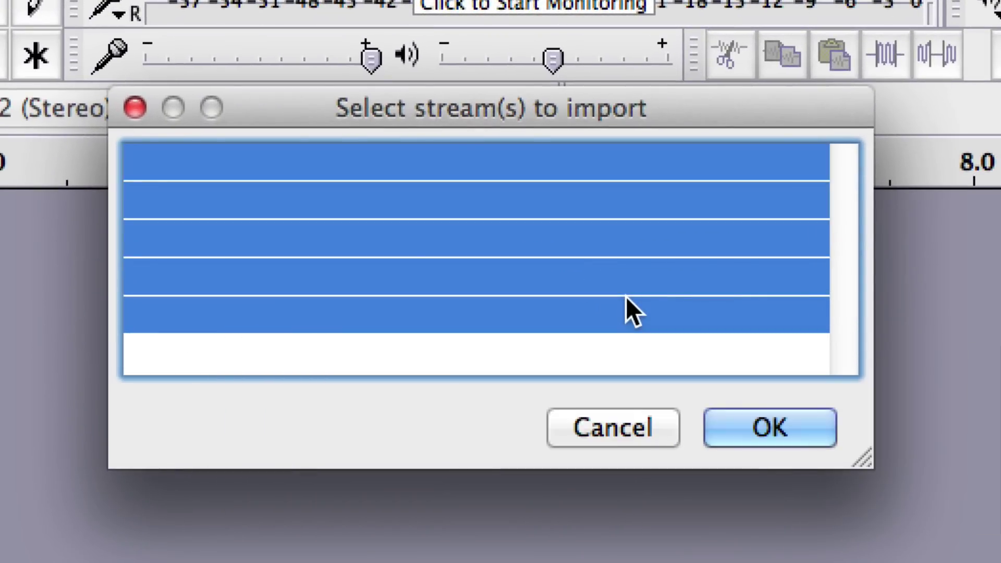
{"action": "key", "text": "Return"}
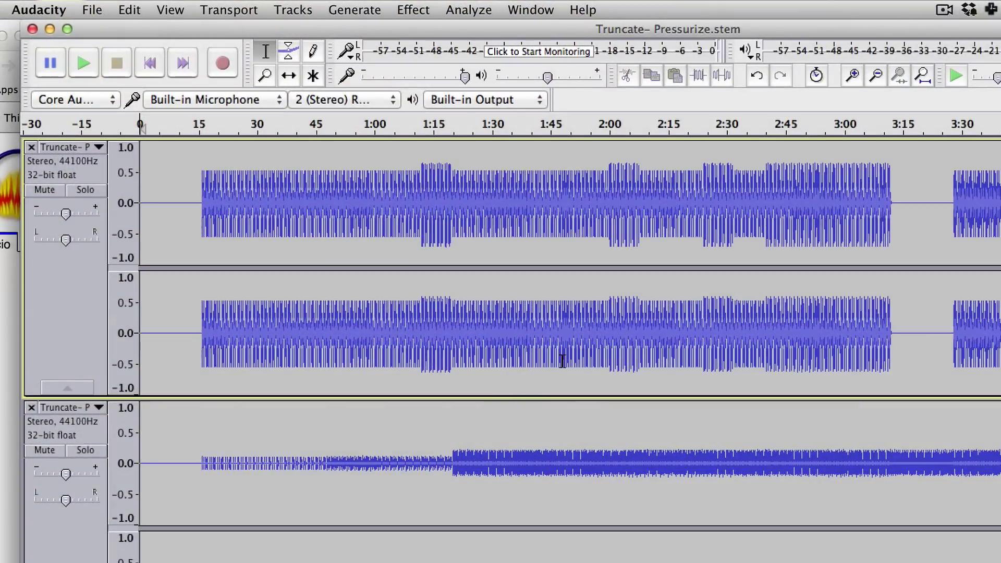
{"action": "scroll", "coordinate": [562, 361], "scroll_direction": "down", "scroll_amount": 10}
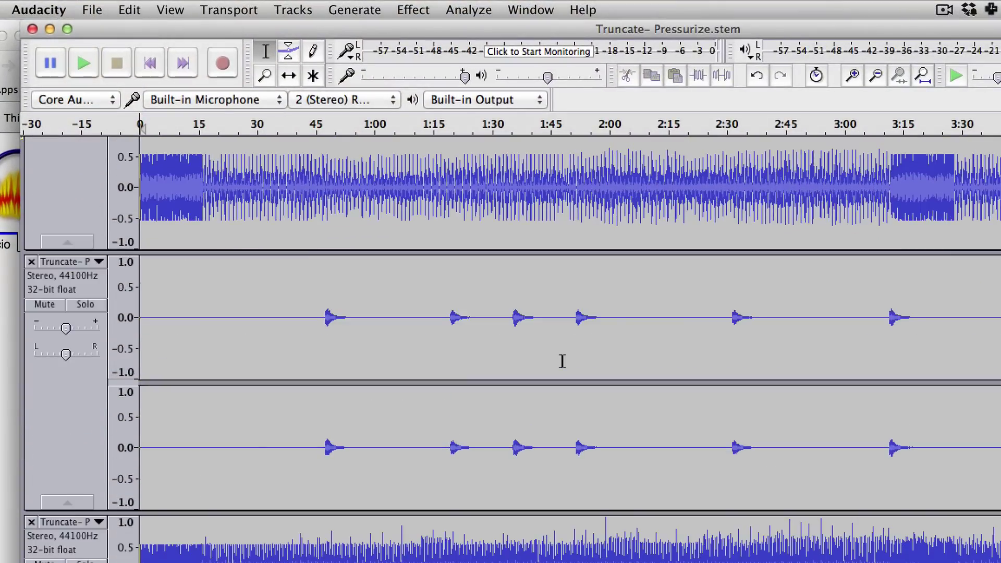
{"action": "scroll", "coordinate": [388, 419], "scroll_direction": "up", "scroll_amount": 10}
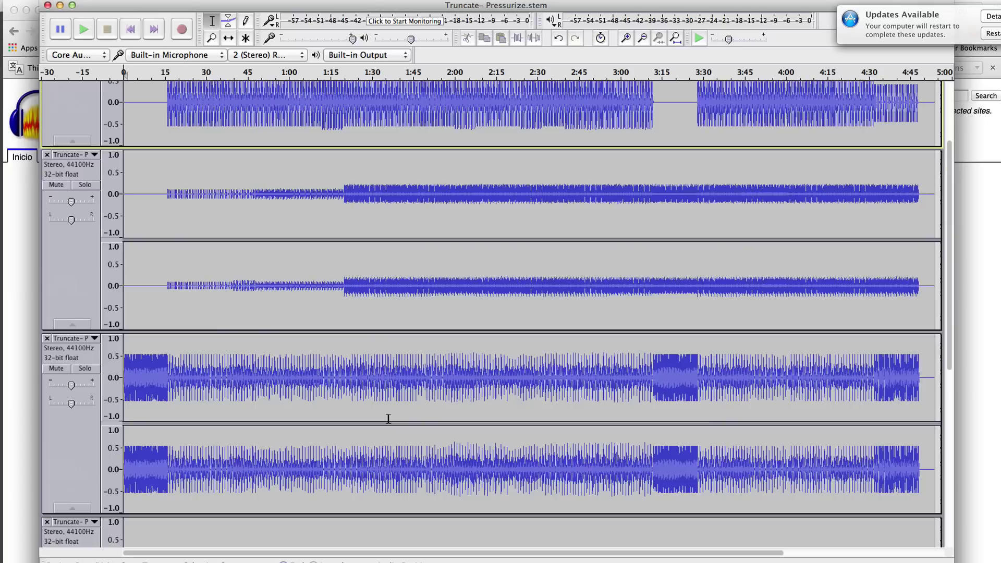
{"action": "scroll", "coordinate": [432, 107], "scroll_direction": "down", "scroll_amount": 10}
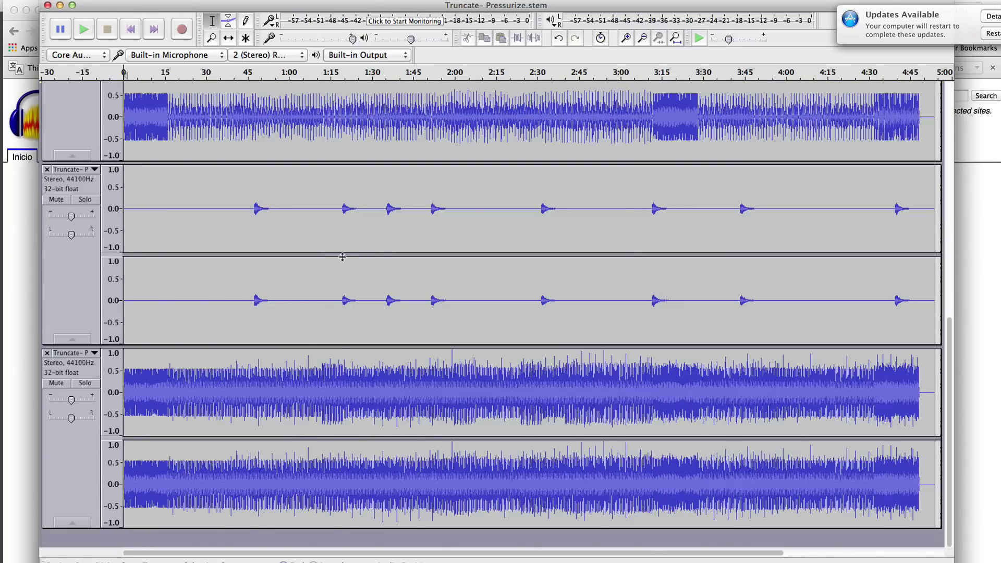
{"action": "scroll", "coordinate": [342, 257], "scroll_direction": "up", "scroll_amount": 5}
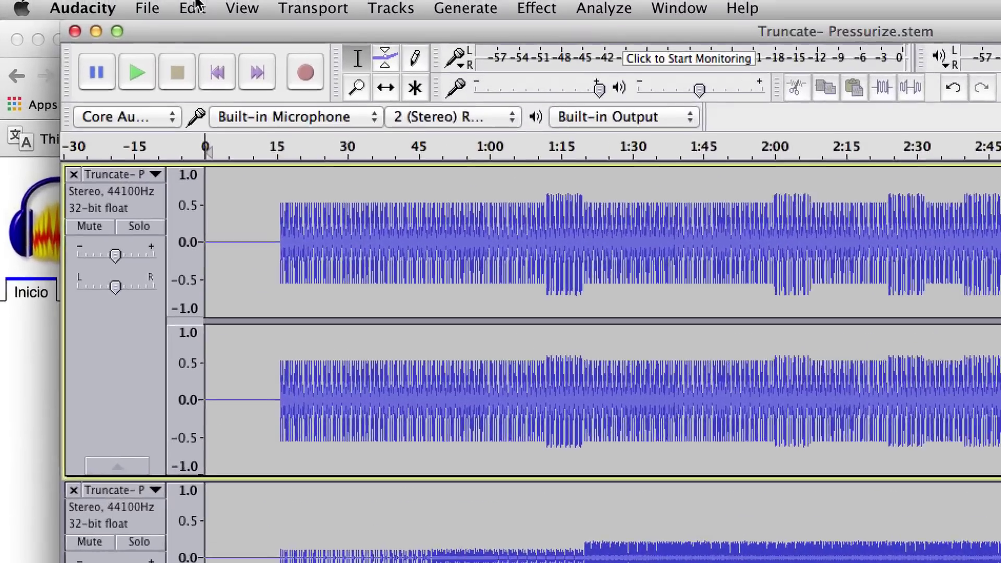
In Export Multiple, number files after the file name prefix and set the format to AIFF 16-bit PCM
{"action": "left_click", "coordinate": [58, 9]}
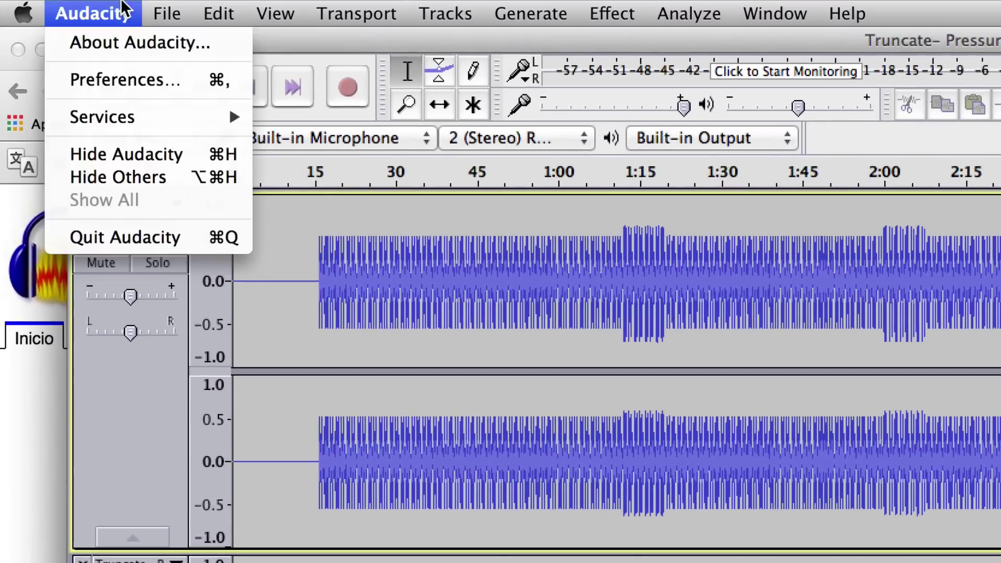
{"action": "mouse_move", "coordinate": [146, 8]}
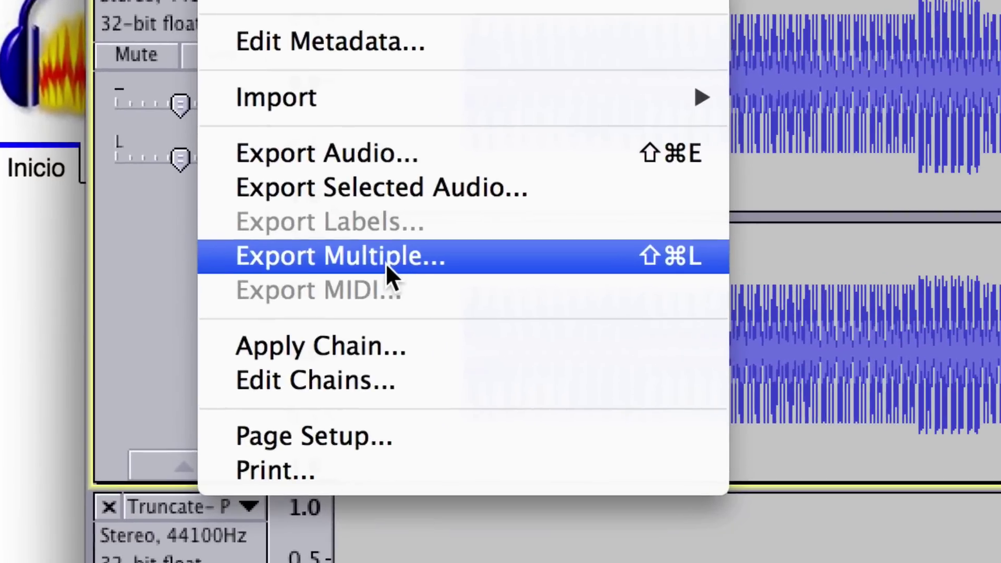
{"action": "left_click", "coordinate": [269, 402]}
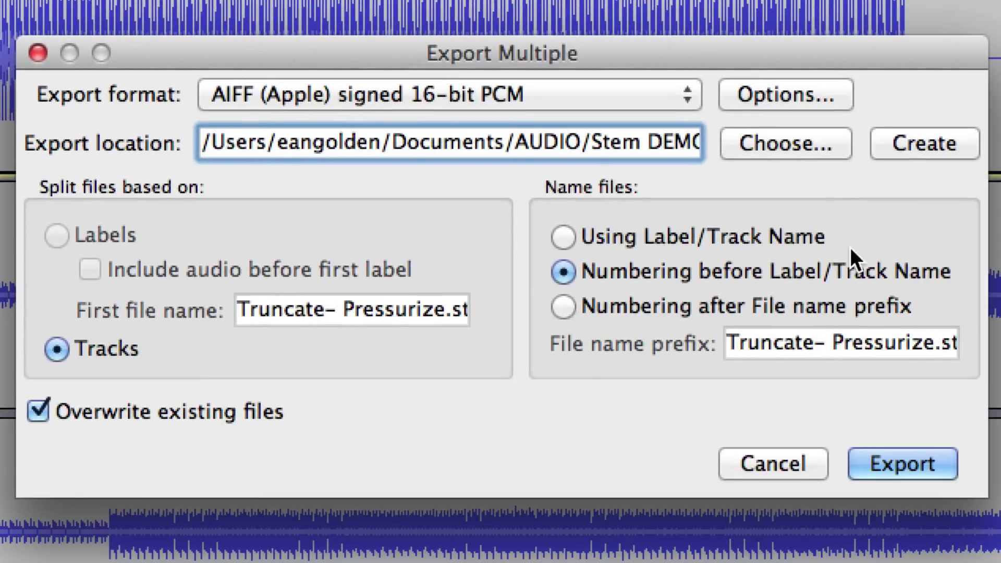
{"action": "left_click", "coordinate": [562, 306]}
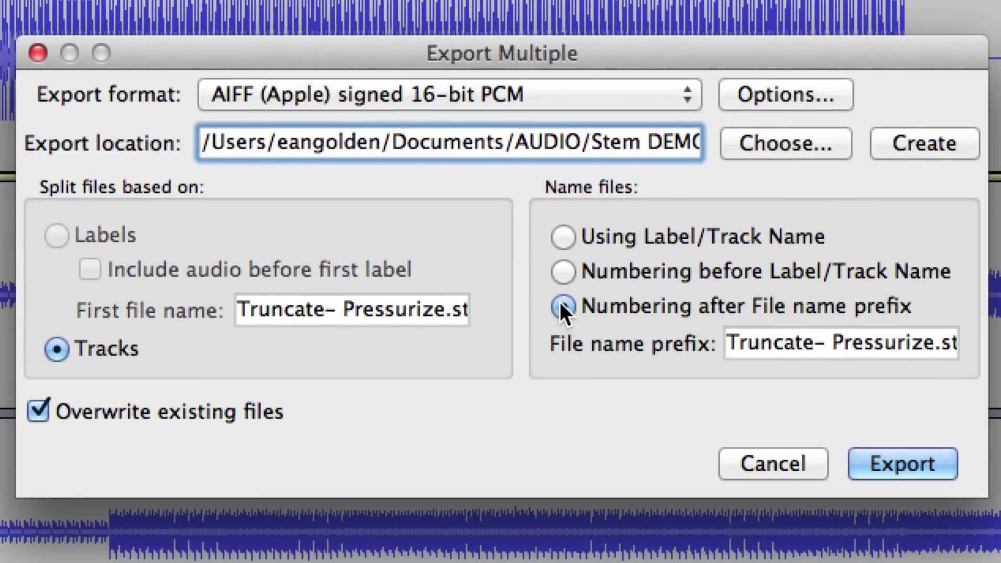
{"action": "left_click", "coordinate": [577, 94]}
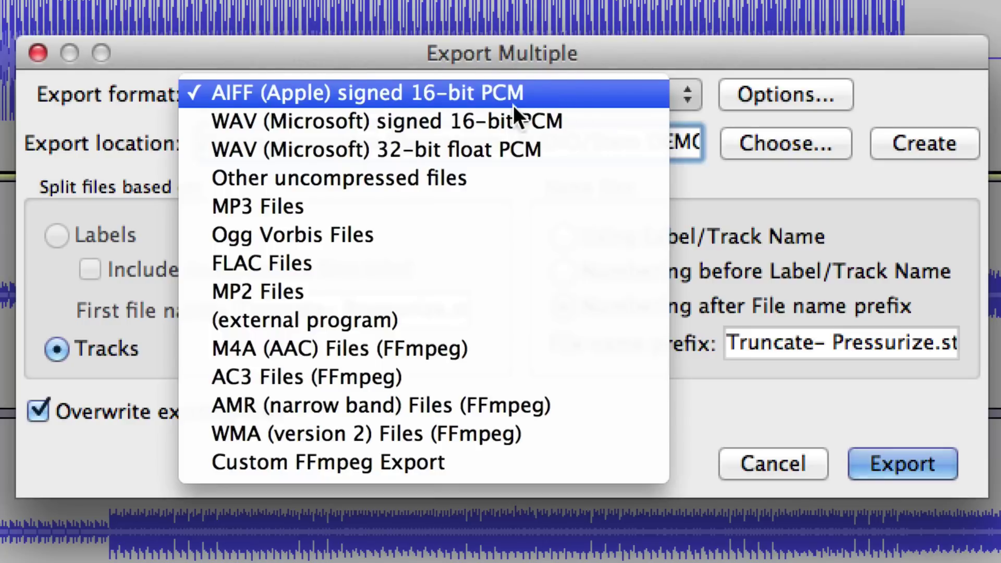
{"action": "left_click", "coordinate": [477, 117]}
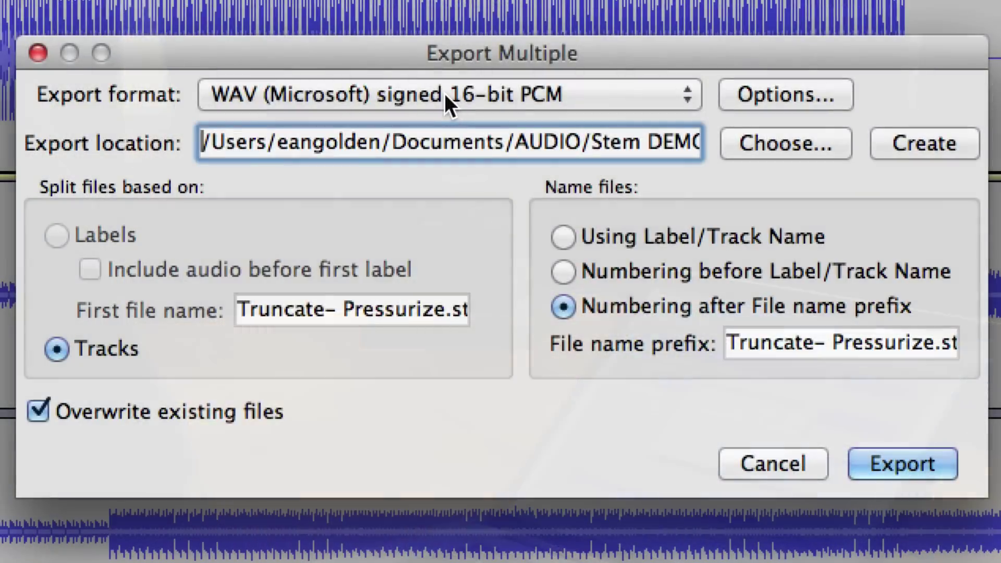
{"action": "left_click", "coordinate": [444, 94]}
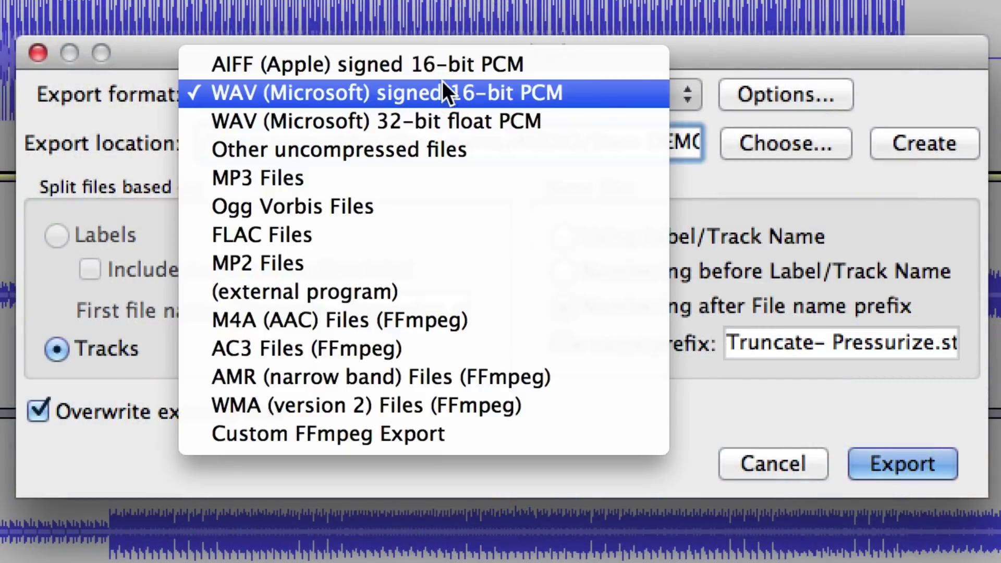
{"action": "left_click", "coordinate": [396, 63]}
Export the tracks, accepting each Edit Metadata dialog to write stem-01 through stem-05 AIFFs
{"action": "left_click", "coordinate": [900, 452]}
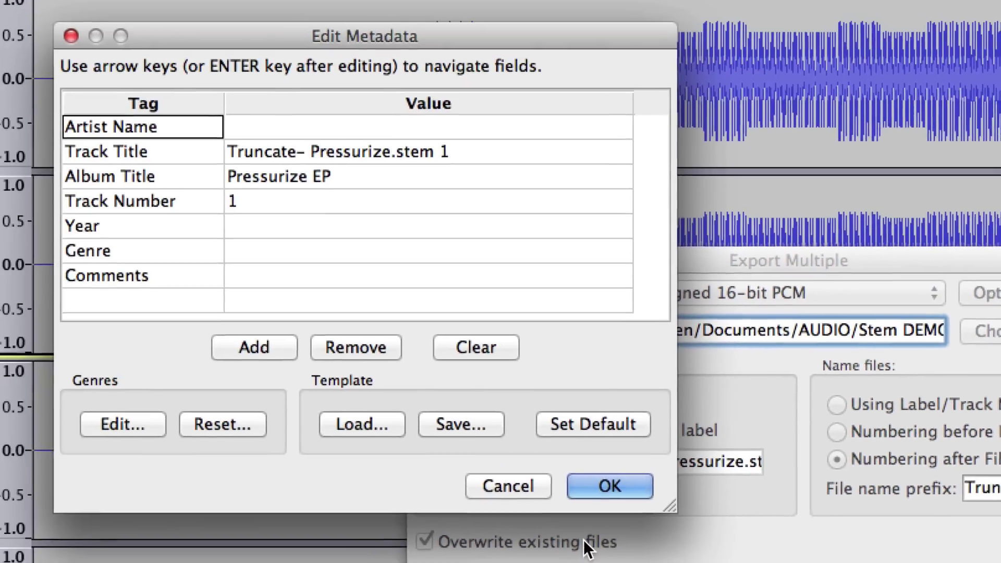
{"action": "key", "text": "Return"}
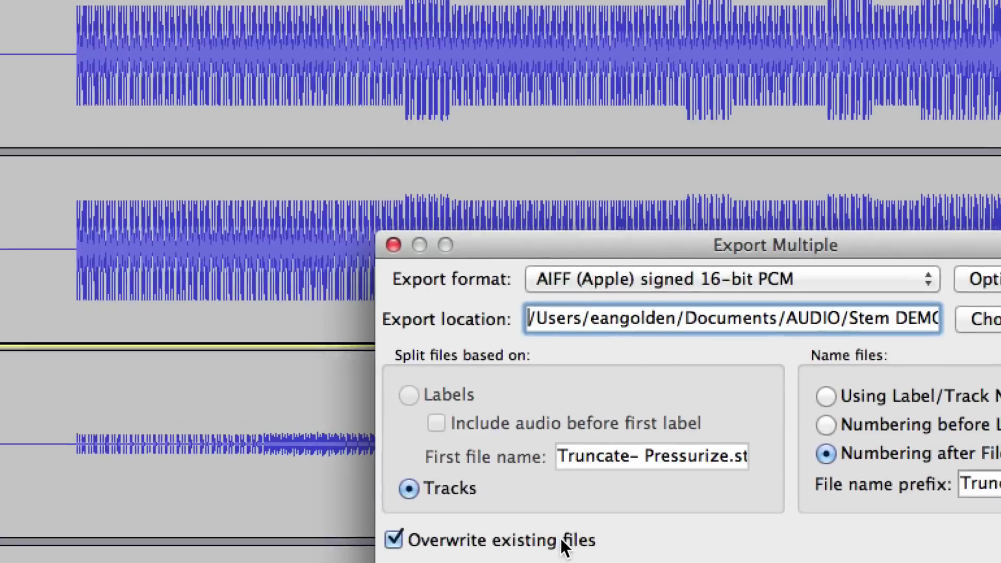
{"action": "key", "text": "Return"}
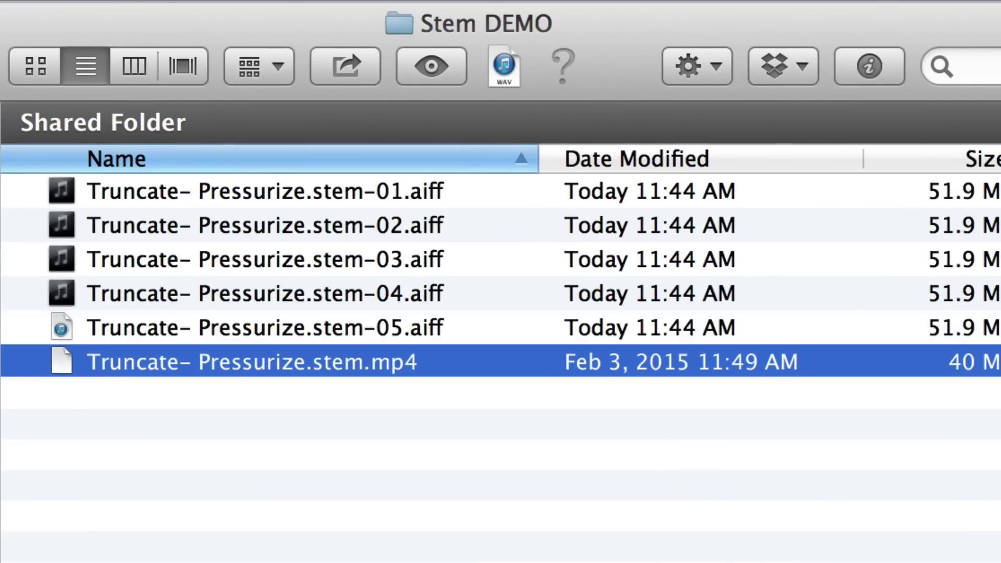
Select the five exported .aiff stems in Finder and switch to Ableton Live
{"action": "key", "text": "Up"}
{"action": "key", "text": "Up"}
{"action": "key", "text": "Up"}
{"action": "key", "text": "Up"}
{"action": "key", "text": "Up"}
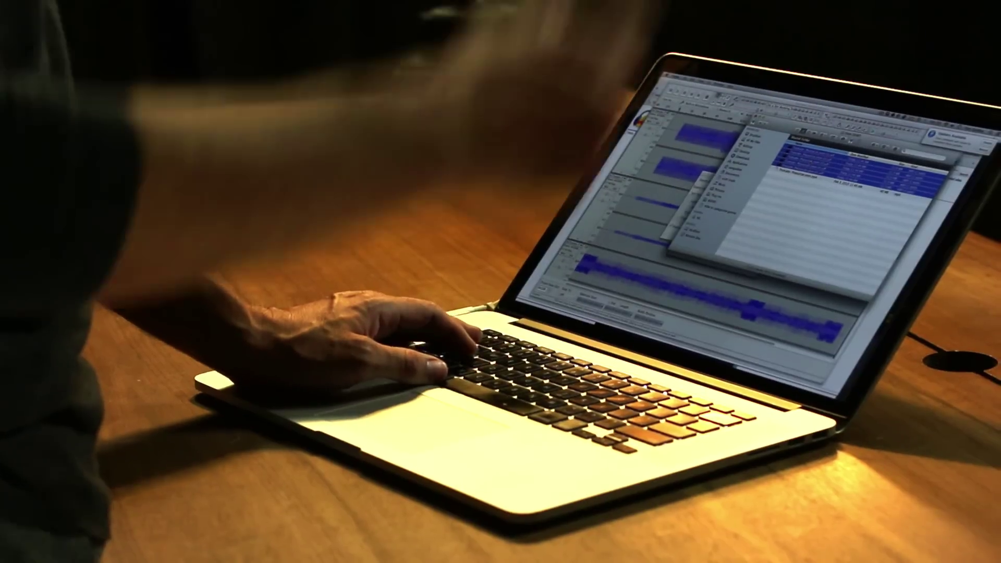
{"action": "key", "text": "super+Tab"}
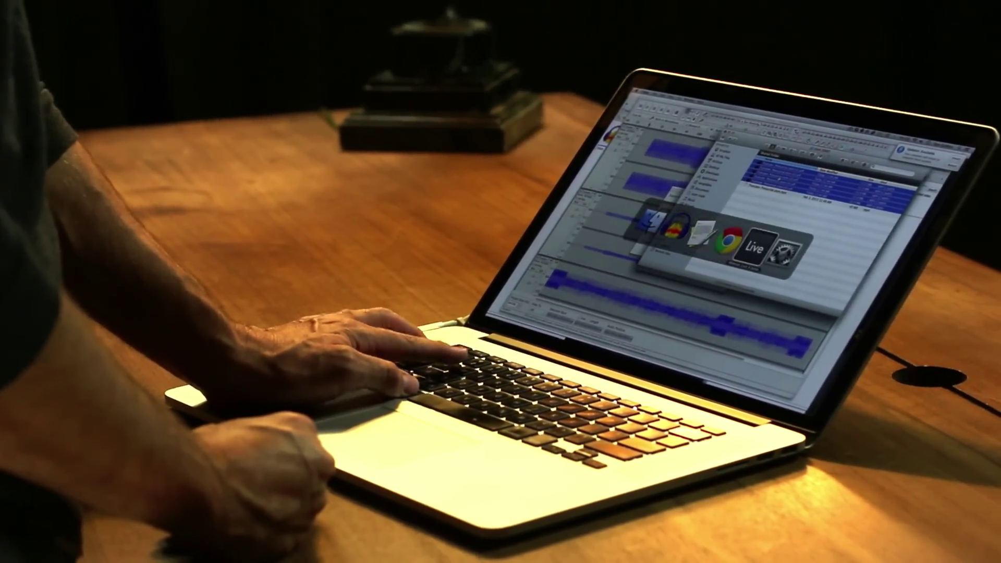
{"action": "key", "text": "super+Tab"}
{"action": "key", "text": "super+Tab"}
{"action": "key", "text": "super+Tab"}
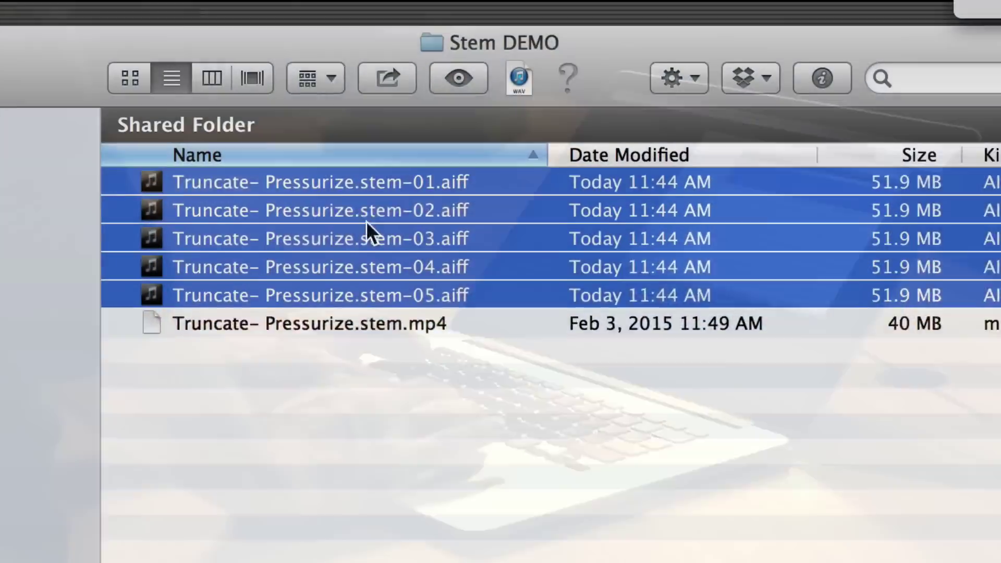
Drop the five AIFF stems onto Live's arrangement tracks and shift them together toward bar 41
{"action": "left_click_drag", "start_coordinate": [371, 230], "coordinate": [575, 276]}
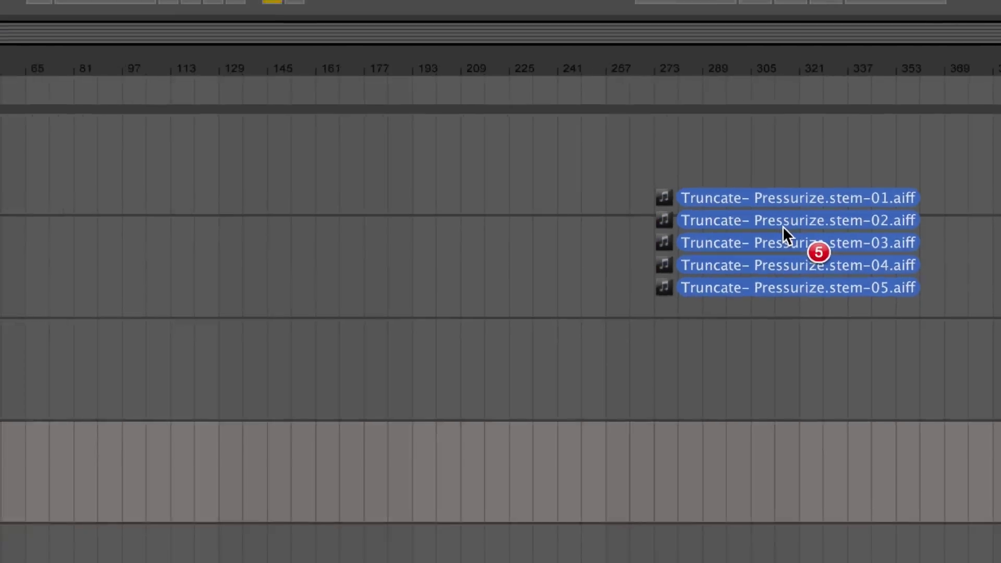
{"action": "left_click_drag", "start_coordinate": [786, 230], "coordinate": [331, 160]}
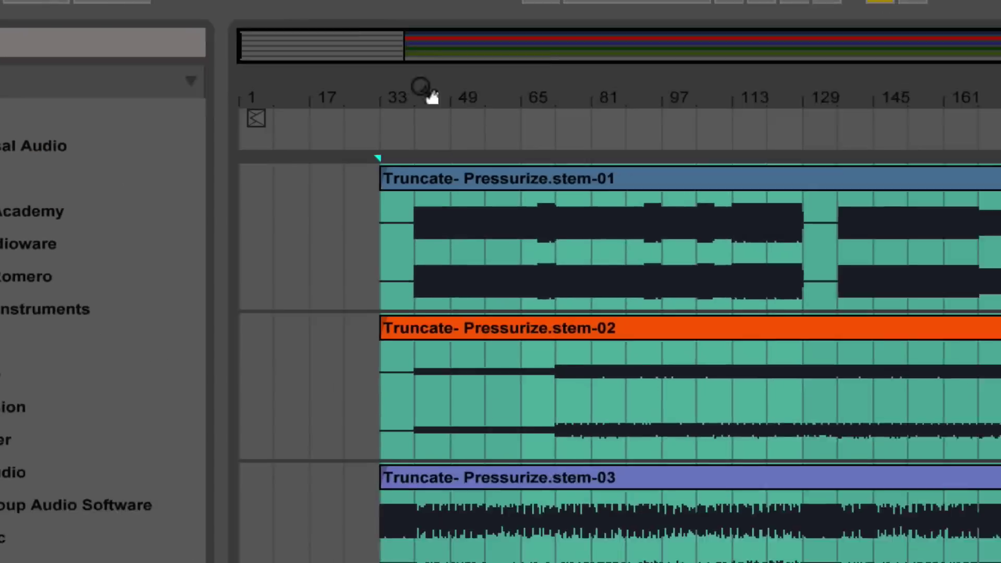
{"action": "key", "text": "super+a"}
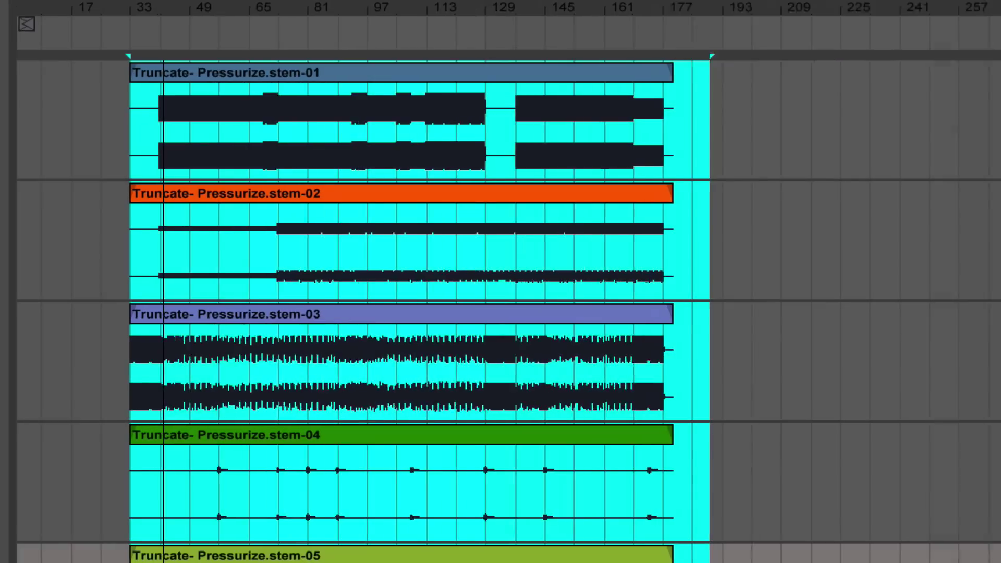
{"action": "key", "text": "plus"}
{"action": "key", "text": "plus"}
{"action": "key", "text": "plus"}
{"action": "key", "text": "plus"}
{"action": "left_click_drag", "start_coordinate": [221, 8], "coordinate": [843, 11]}
{"action": "mouse_move", "coordinate": [896, 78]}
{"action": "left_mouse_down"}
{"action": "mouse_move", "coordinate": [845, 83]}
{"action": "mouse_move", "coordinate": [902, 82]}
{"action": "left_mouse_up"}
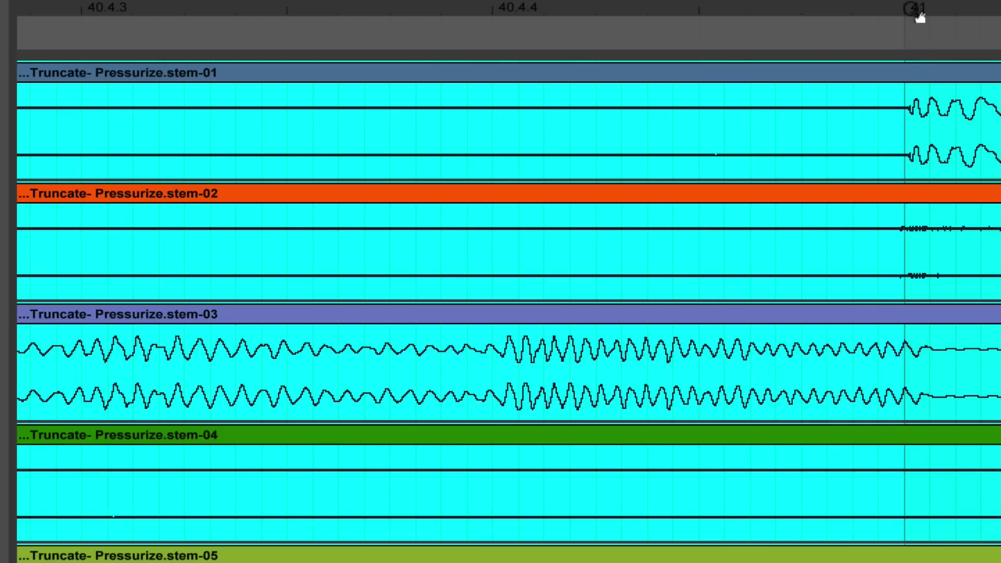
Line the stems' first downbeat up exactly on bar 41 and turn on the metronome
{"action": "right_click", "coordinate": [916, 11]}
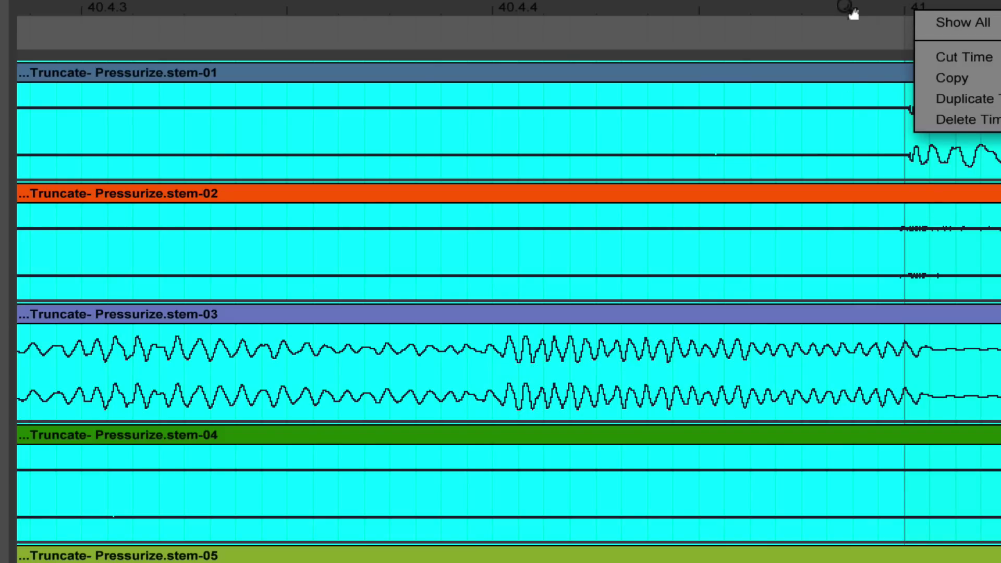
{"action": "left_click", "coordinate": [889, 18]}
{"action": "left_click_drag", "start_coordinate": [890, 18], "coordinate": [894, 35]}
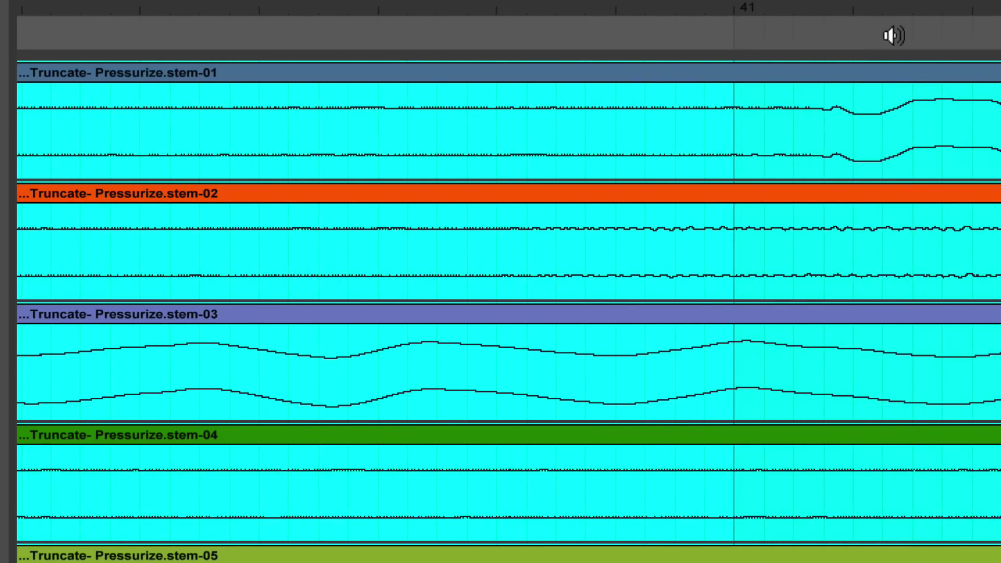
{"action": "left_click_drag", "start_coordinate": [884, 70], "coordinate": [809, 69]}
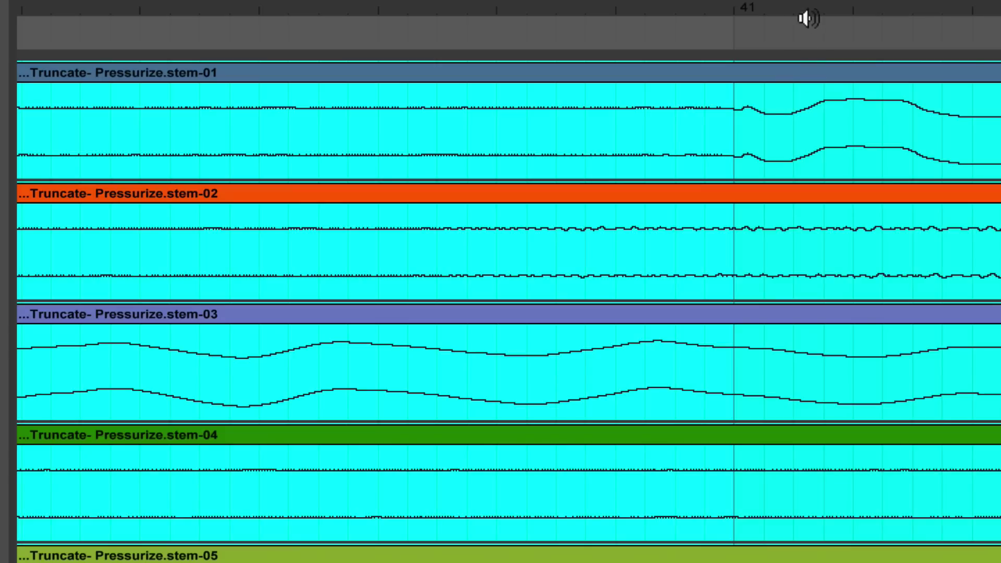
{"action": "left_click_drag", "start_coordinate": [808, 13], "coordinate": [699, 1]}
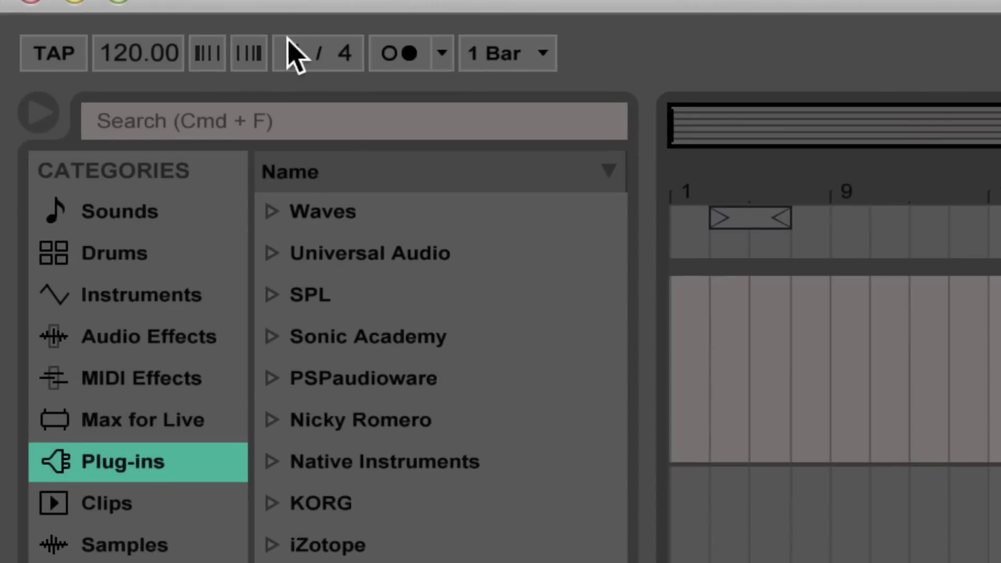
{"action": "left_click", "coordinate": [390, 53]}
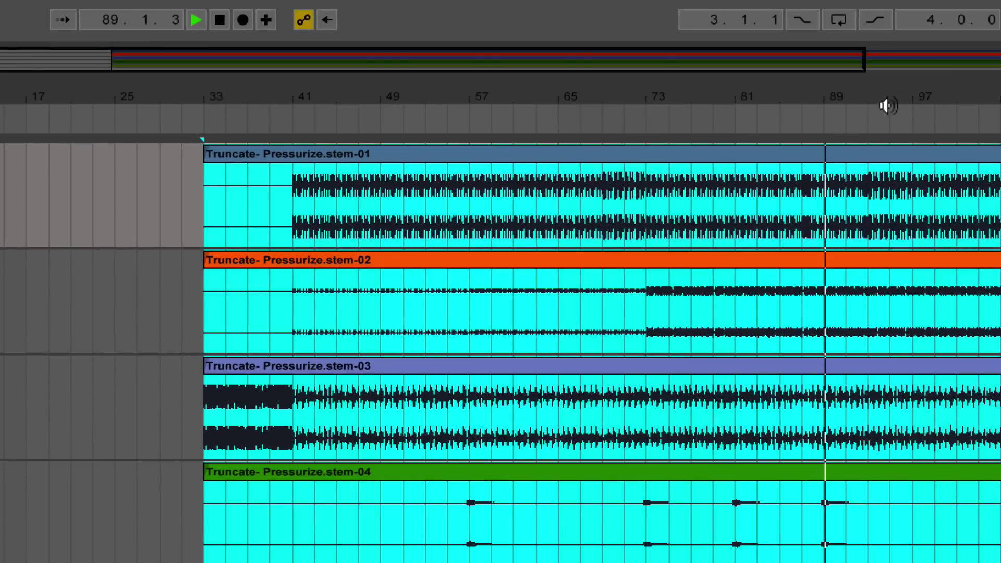
{"action": "key", "text": "minus"}
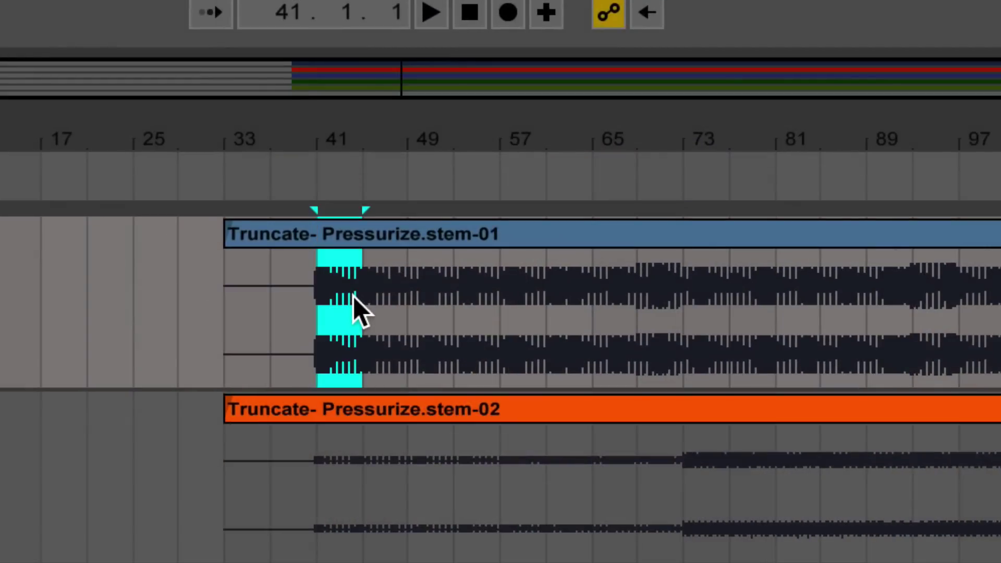
Alt-drag four stem-01 drum bars from bar 41 to bar 29, then delete the stem-01 clip at bar 33
{"action": "left_click_drag", "start_coordinate": [334, 229], "coordinate": [175, 270]}
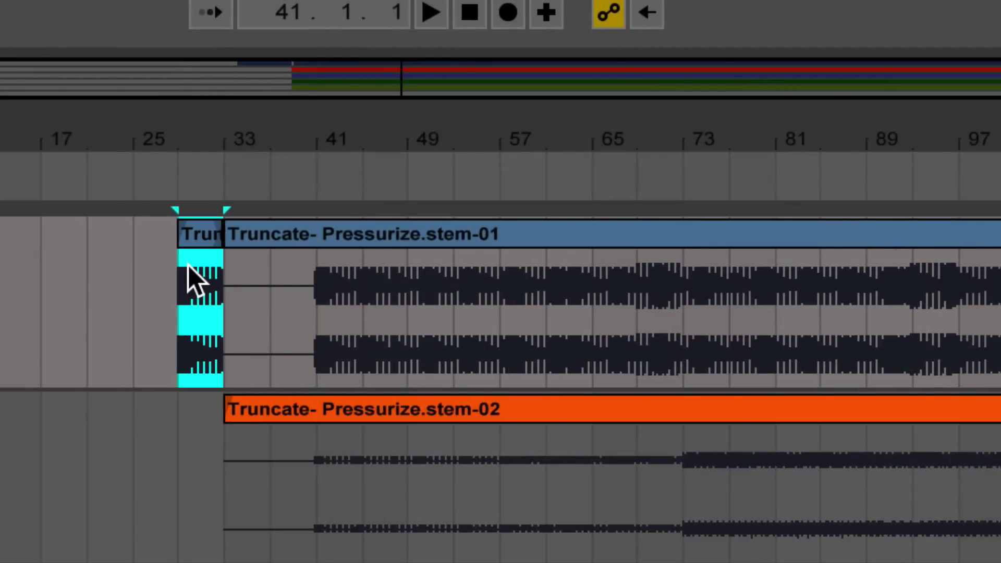
{"action": "left_click_drag", "start_coordinate": [239, 147], "coordinate": [333, 104]}
{"action": "left_click_drag", "start_coordinate": [397, 120], "coordinate": [397, 94]}
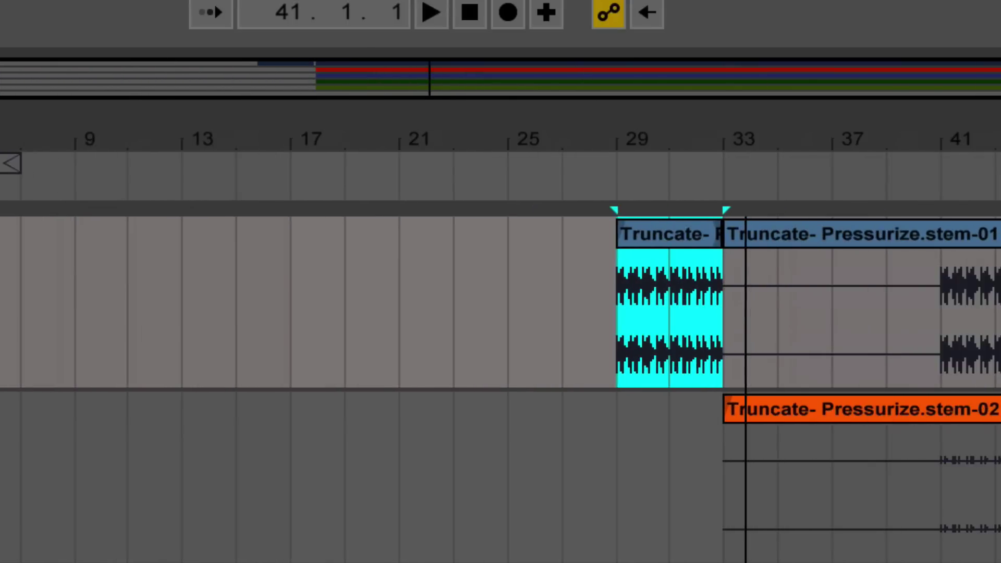
{"action": "left_click", "coordinate": [759, 225]}
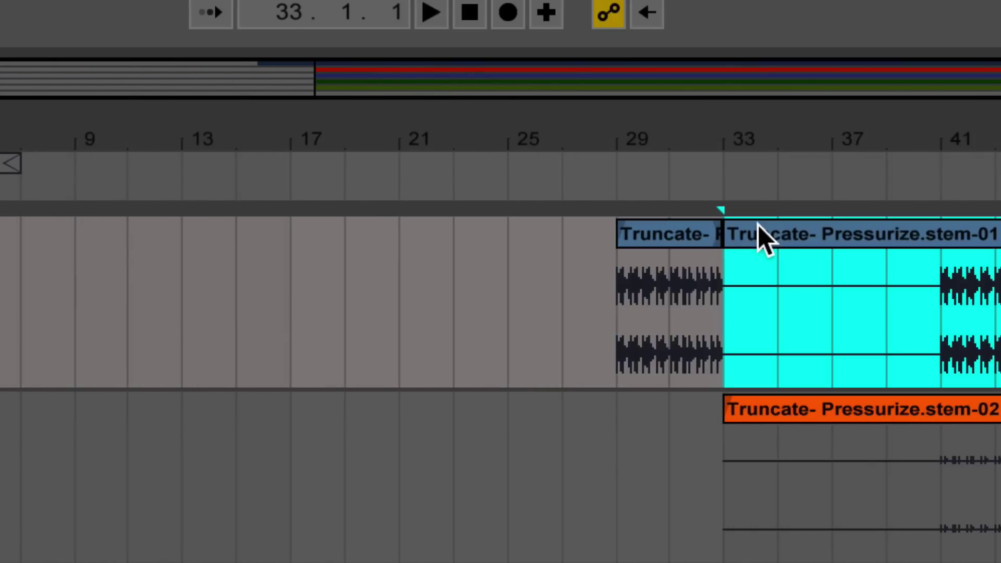
{"action": "key", "text": "Delete"}
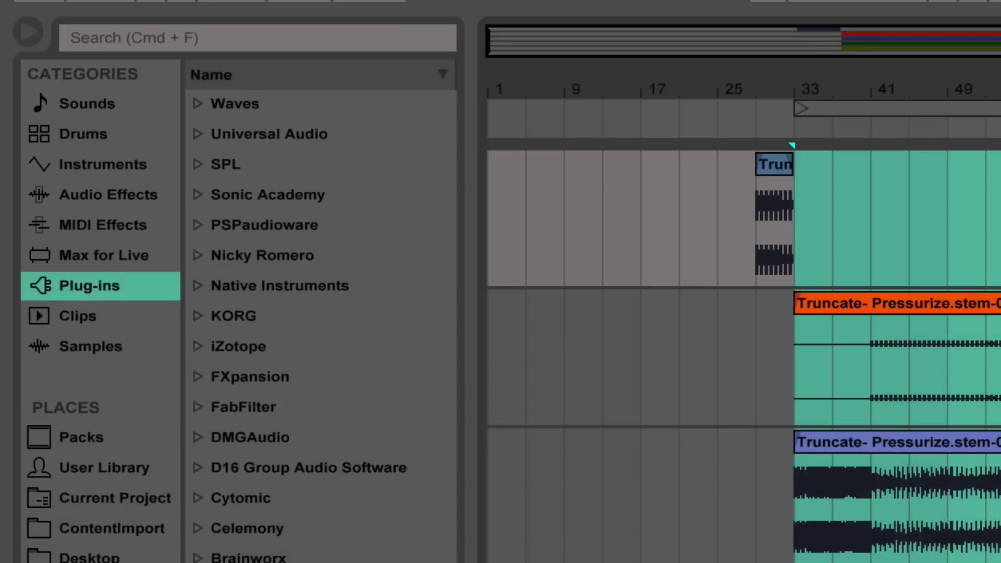
Search 'ozone' in the Browser and drag iZotope Ozone 4 onto the Master track
{"action": "type", "text": "ozone"}
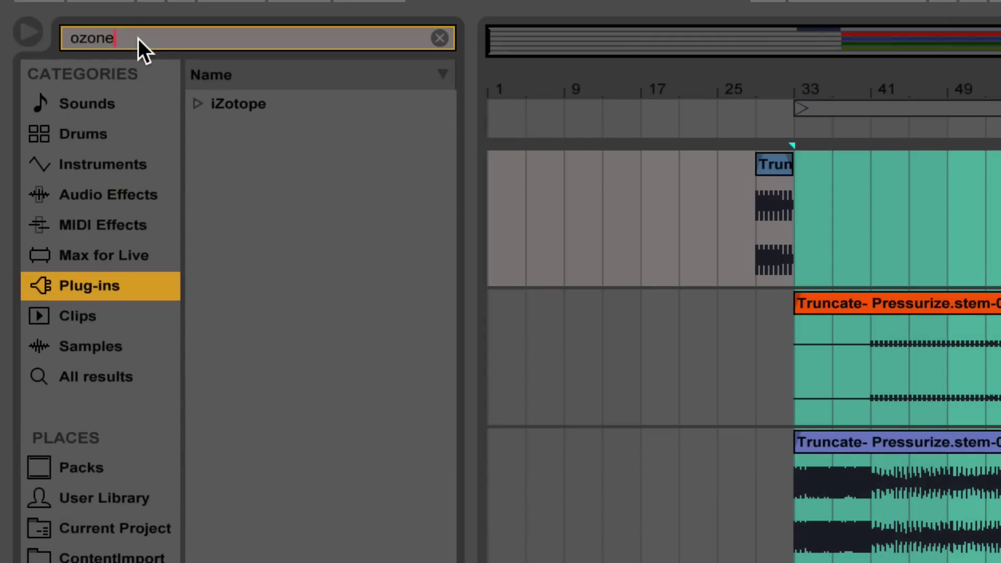
{"action": "key", "text": "Down"}
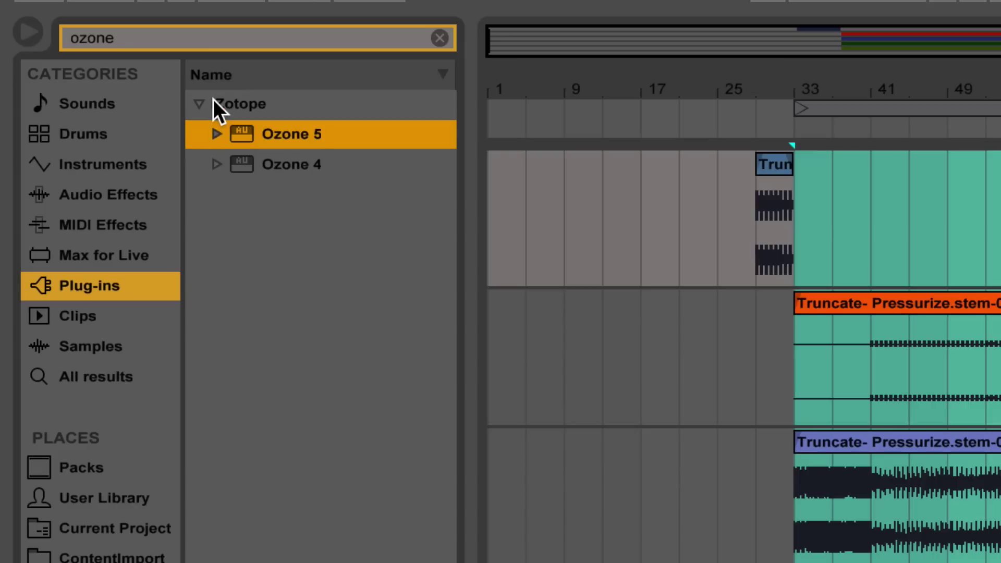
{"action": "left_click_drag", "start_coordinate": [309, 174], "coordinate": [337, 151]}
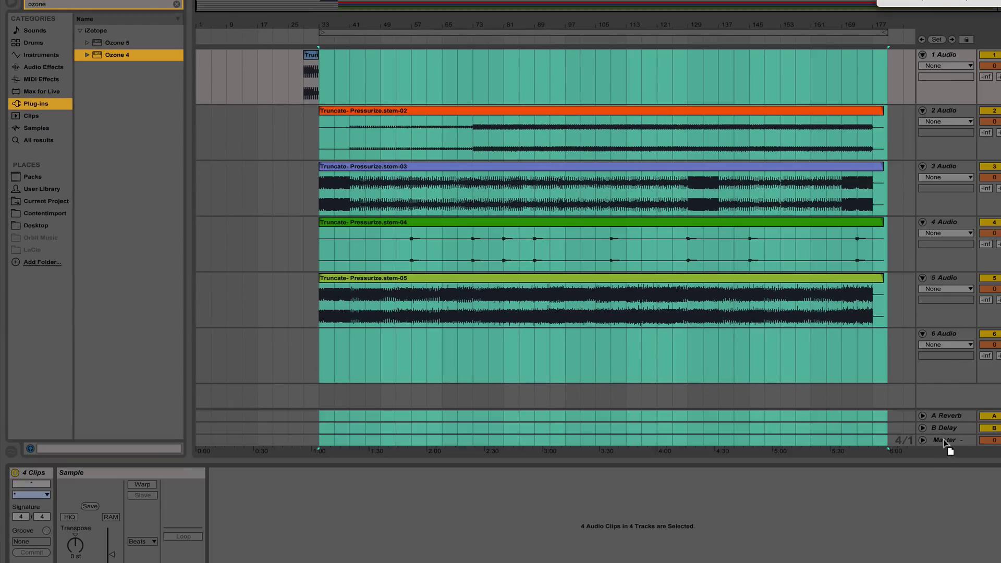
{"action": "left_click_drag", "start_coordinate": [948, 442], "coordinate": [948, 442]}
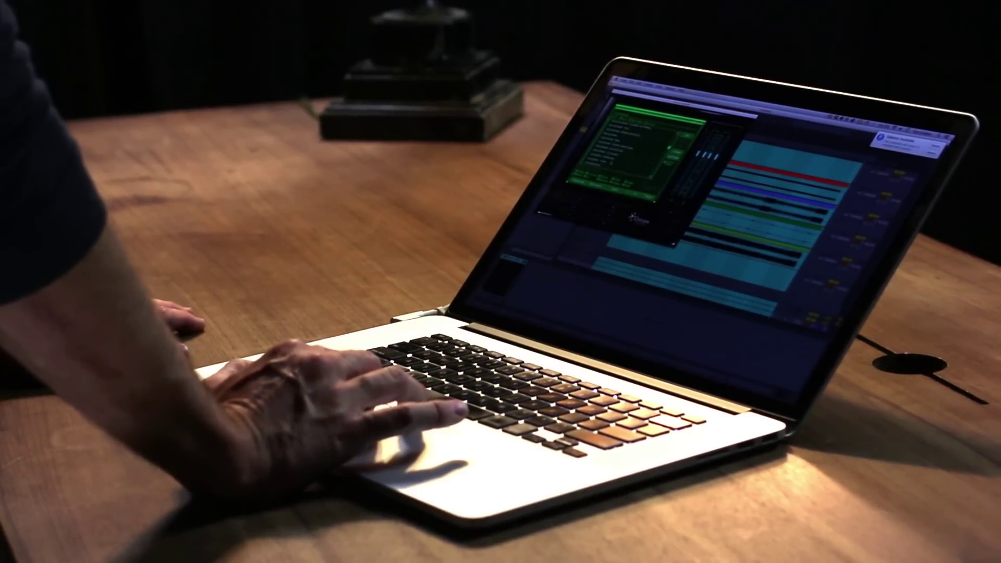
Apply the House Master - Enhance Stereo Image preset in Ozone 4 and move its window aside
{"action": "left_click", "coordinate": [623, 143]}
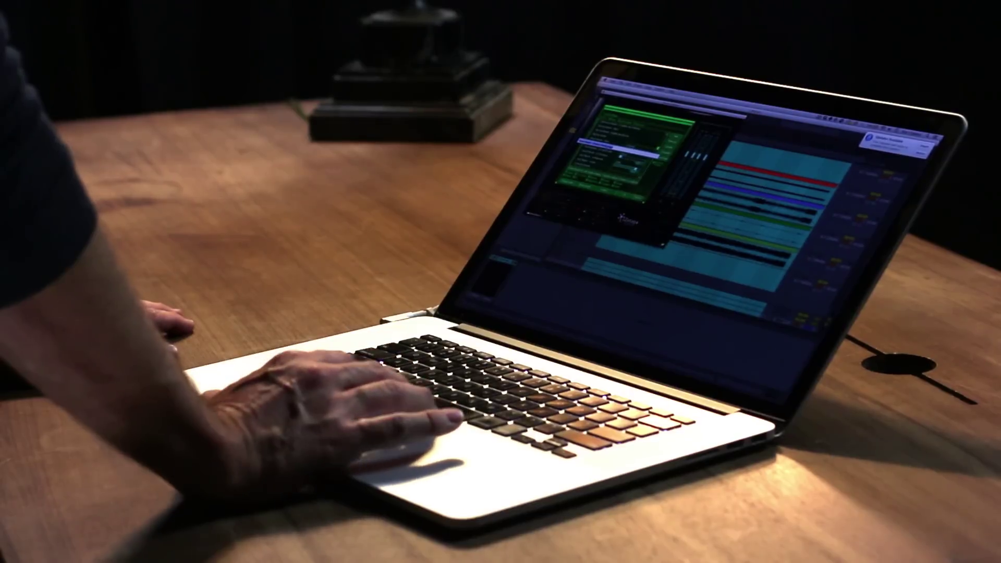
{"action": "left_click_drag", "start_coordinate": [651, 107], "coordinate": [860, 172]}
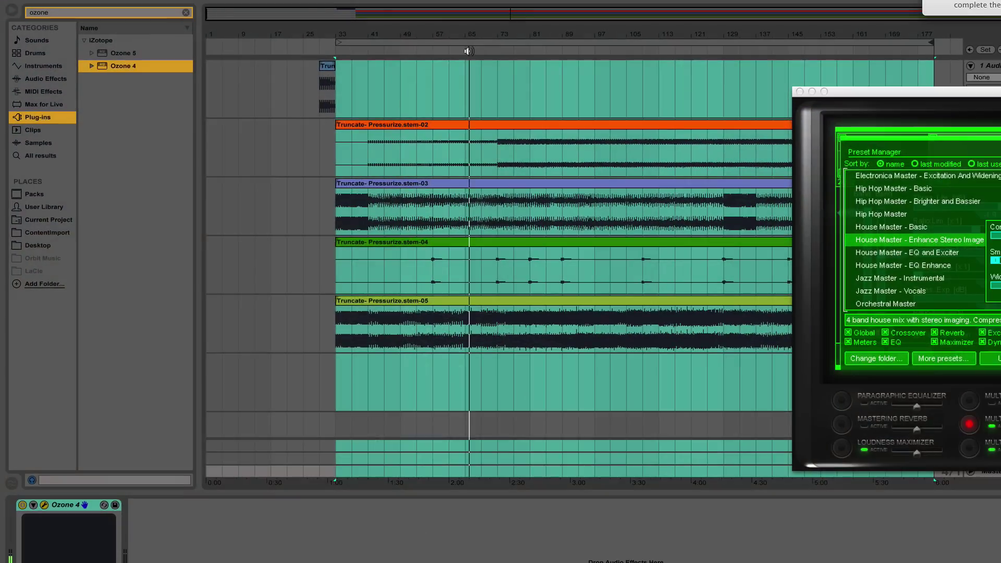
{"action": "left_click_drag", "start_coordinate": [875, 96], "coordinate": [120, 11]}
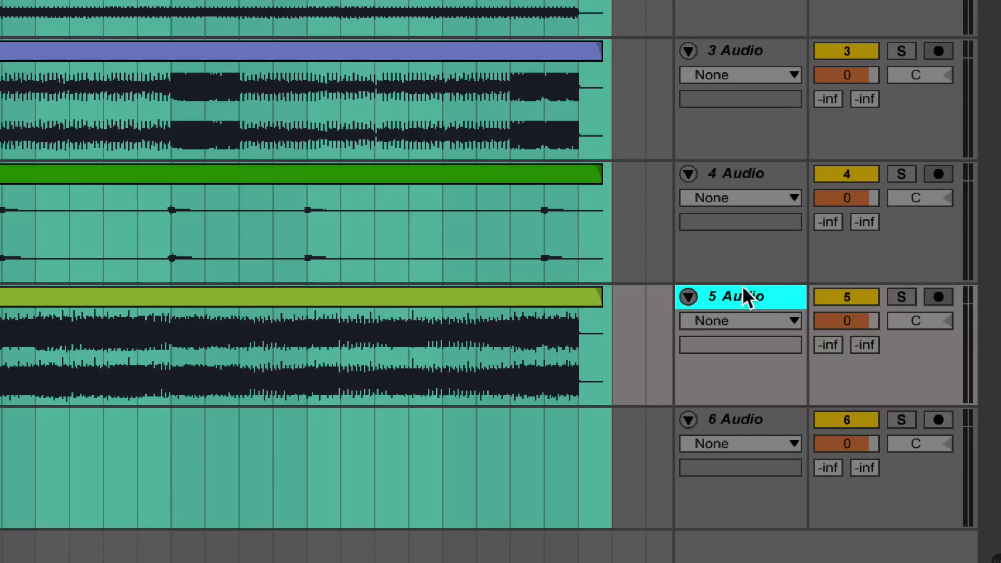
Solo tracks 5, 3 and 2 in turn to audition each stem
{"action": "left_click", "coordinate": [902, 298]}
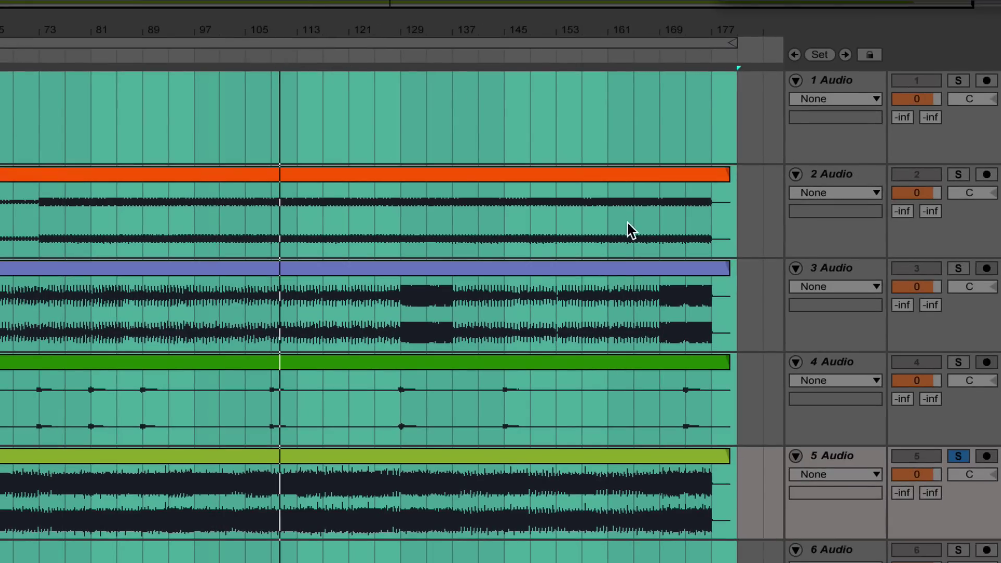
{"action": "left_click", "coordinate": [958, 268]}
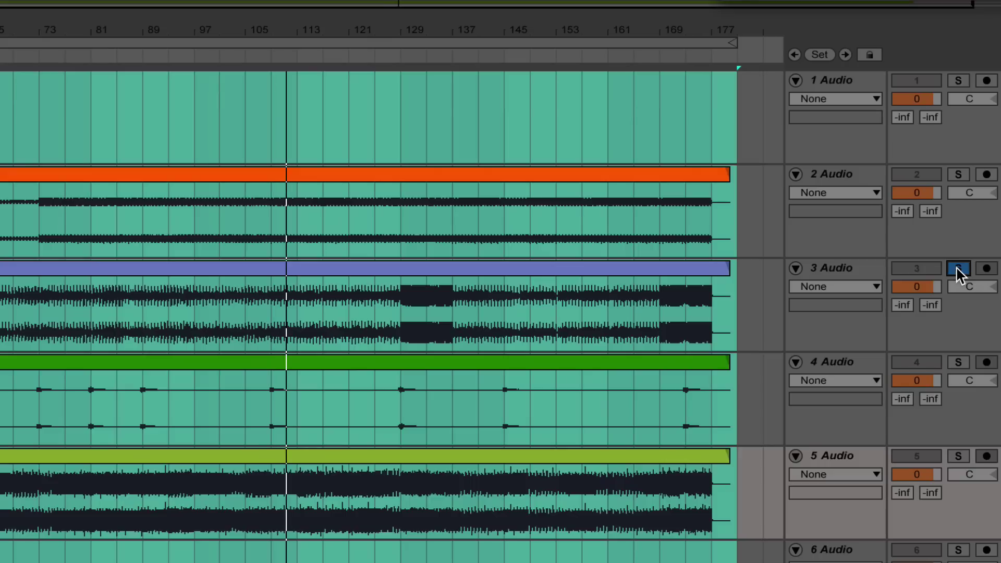
{"action": "left_click", "coordinate": [958, 174]}
Delete the 5 Audio track holding stem-05 and clear the time selection
{"action": "left_click", "coordinate": [836, 455]}
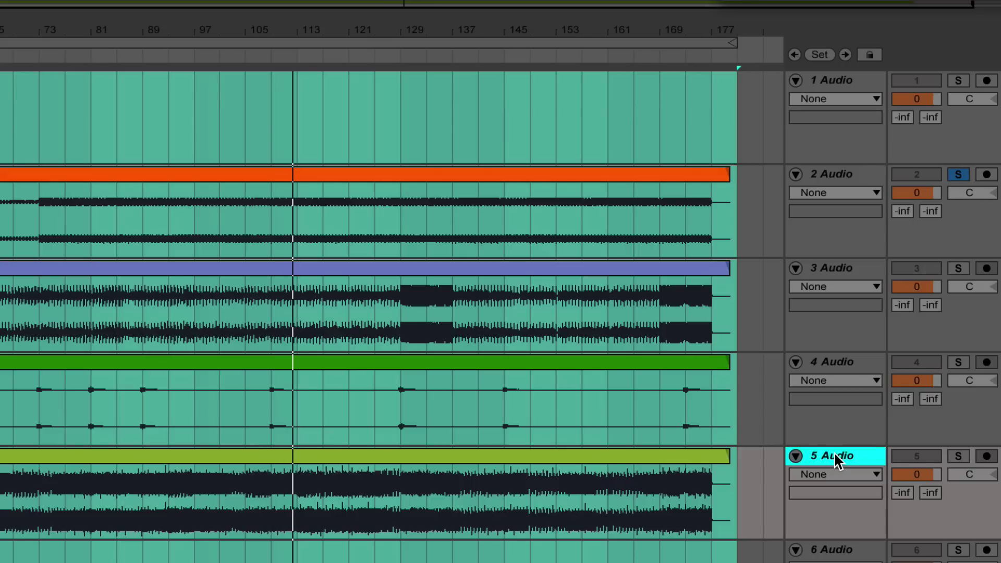
{"action": "key", "text": "Delete"}
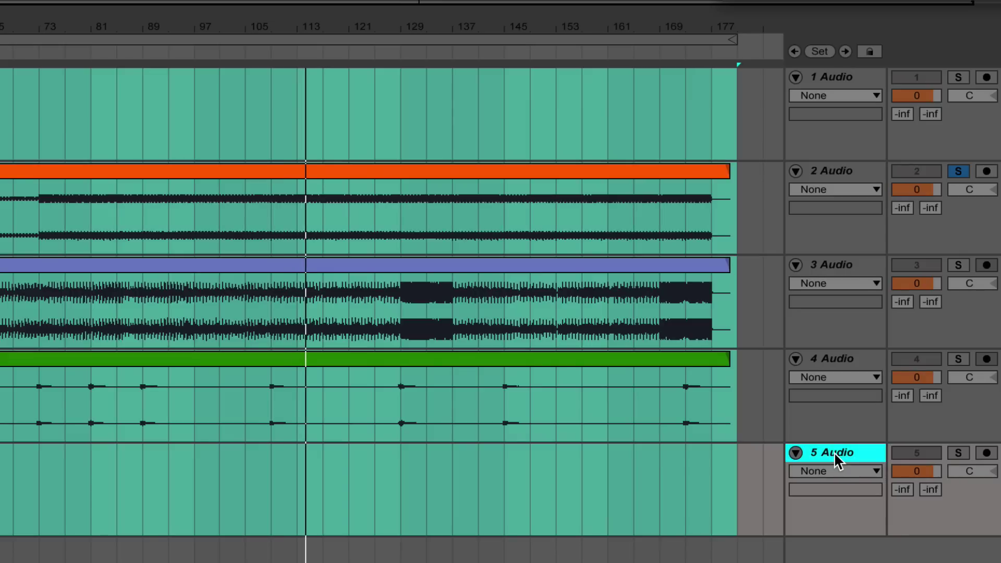
{"action": "left_click", "coordinate": [749, 258]}
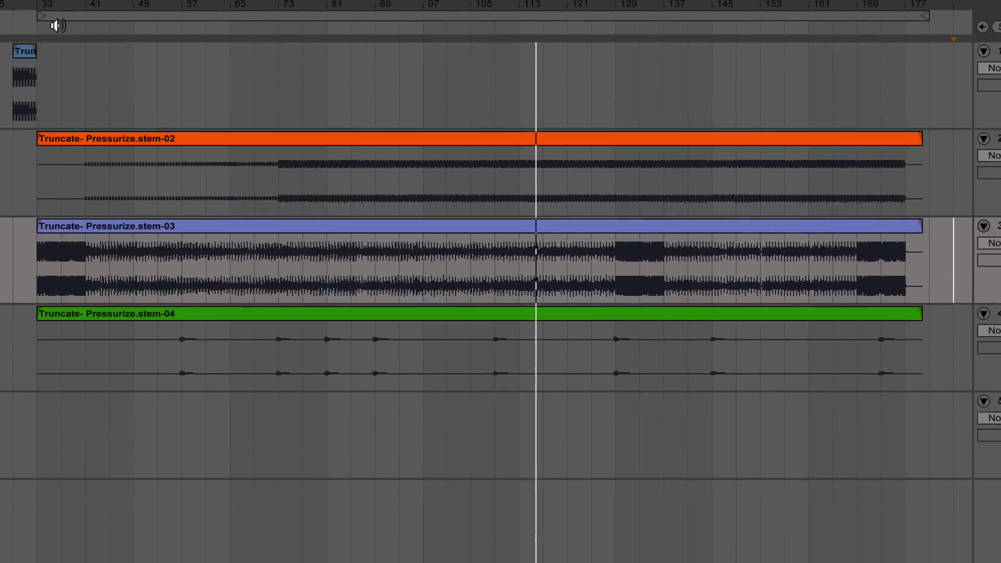
Loop the whole arrangement, starting the loop brace at the bar-29 intro clip
{"action": "left_click", "coordinate": [12, 25]}
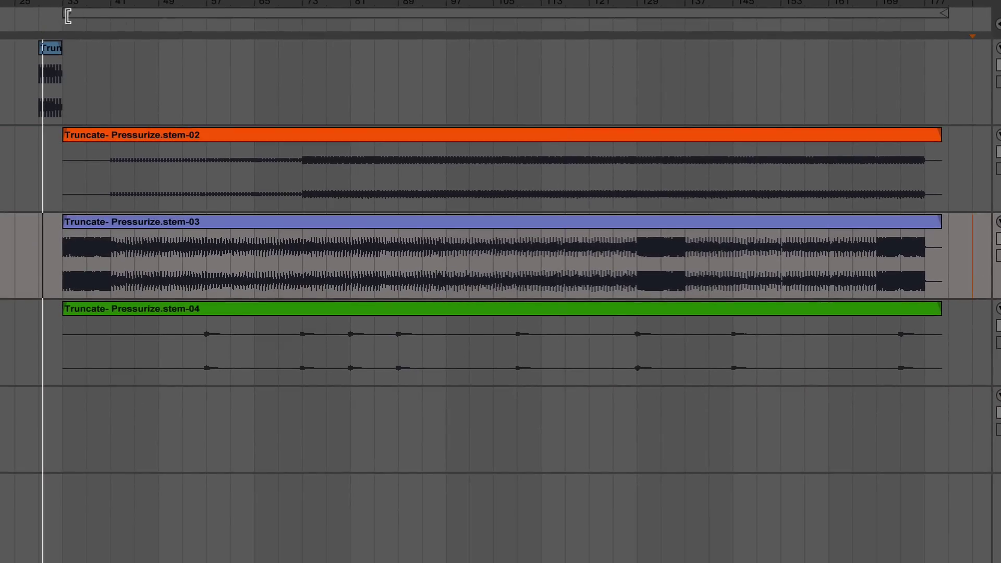
{"action": "key", "text": "ctrl+a"}
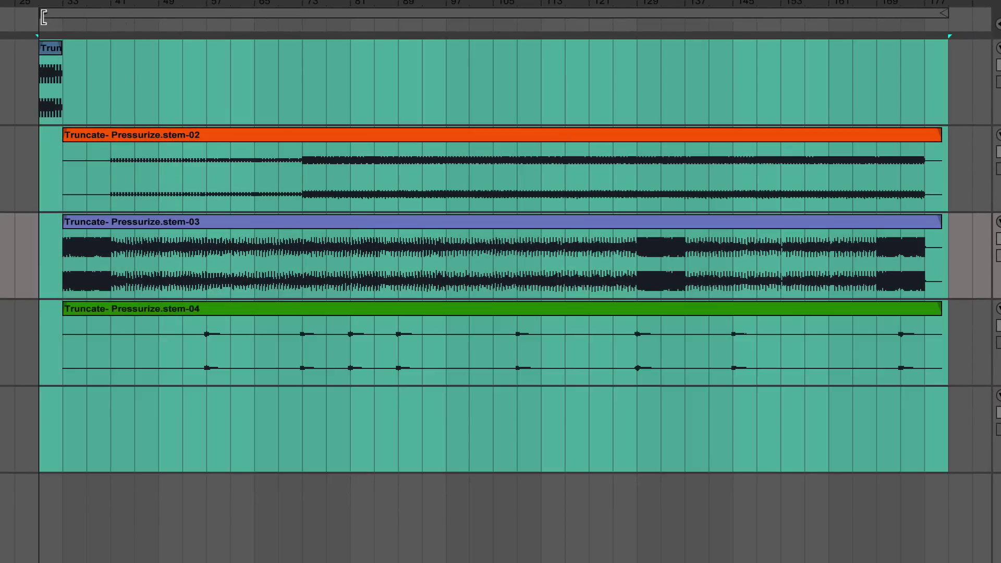
{"action": "left_click", "coordinate": [564, 14]}
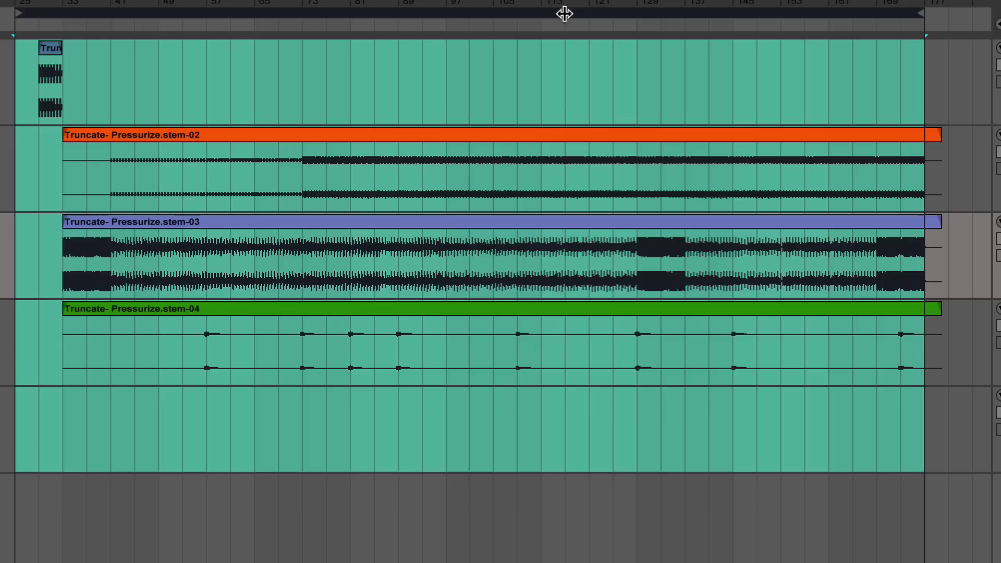
{"action": "left_click_drag", "start_coordinate": [14, 13], "coordinate": [39, 12]}
{"action": "left_click", "coordinate": [37, 10]}
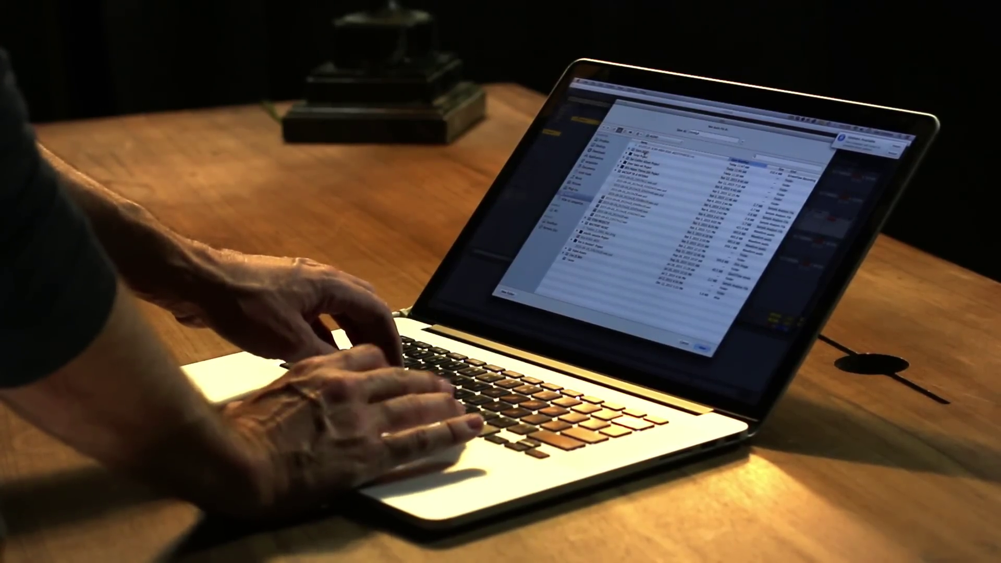
Move the export save dialog to the destination folder
{"action": "key", "text": "super+Down"}
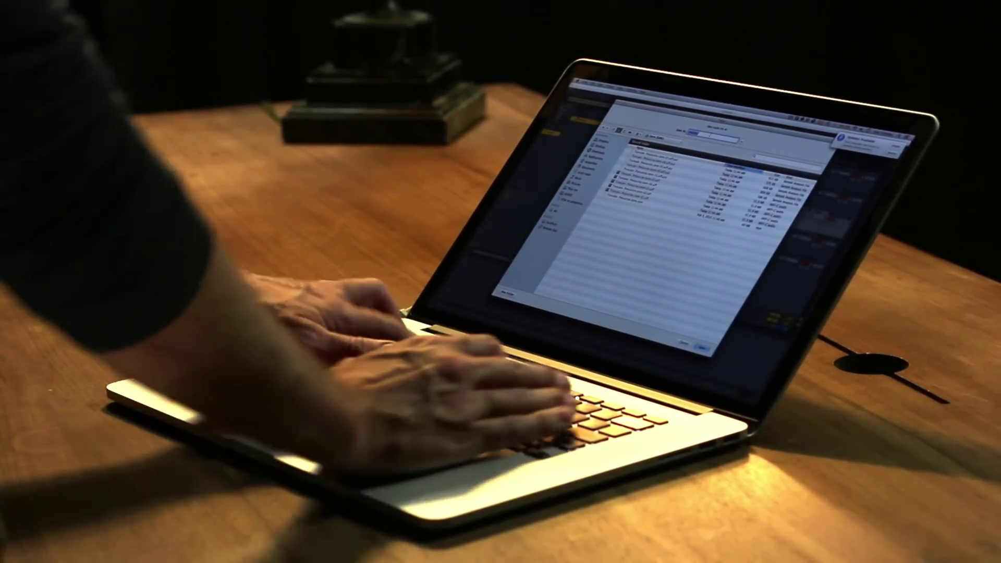